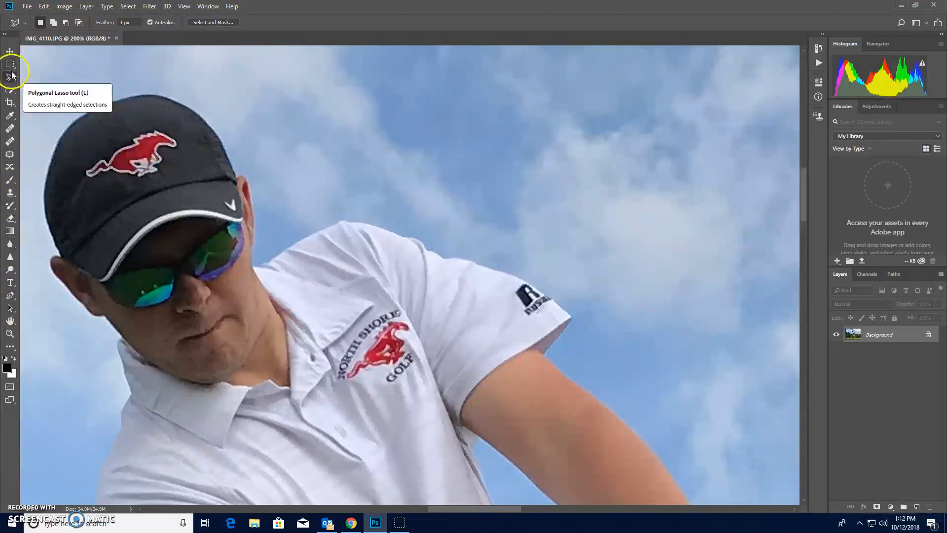
Revert the photo to its Open state in the history
{"action": "left_click", "coordinate": [818, 50]}
{"action": "left_click", "coordinate": [753, 77]}
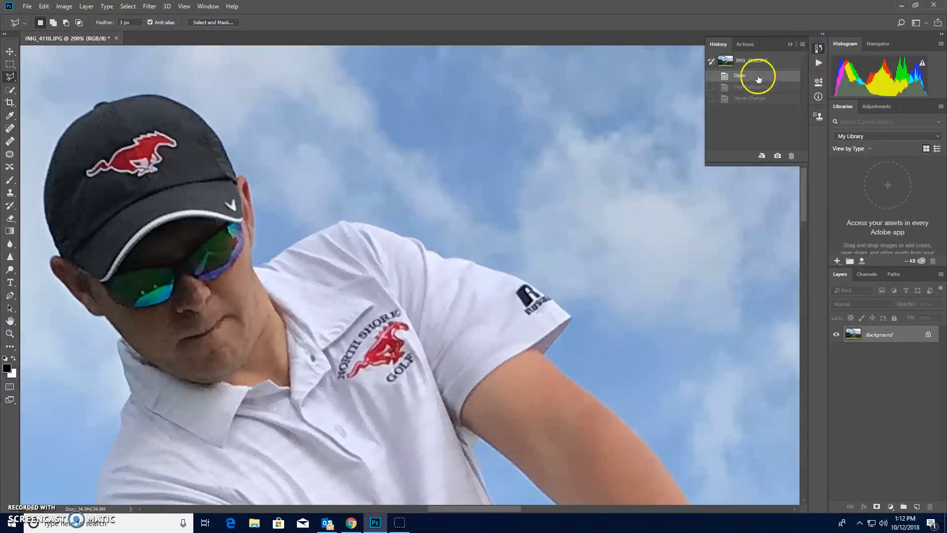
{"action": "left_click", "coordinate": [818, 48]}
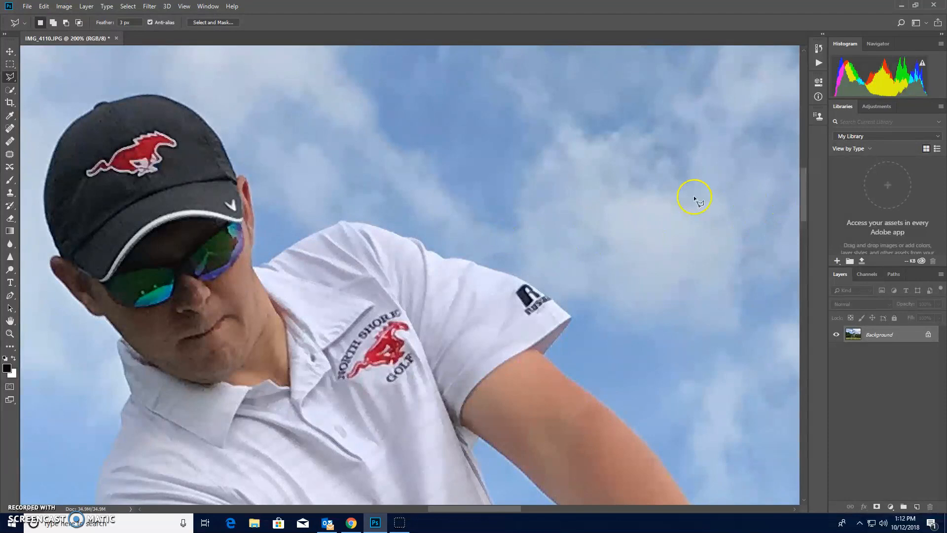
Examine the golfer's shirt and shoulder edges close up, as well as the photo as a whole
{"action": "left_click", "coordinate": [9, 334]}
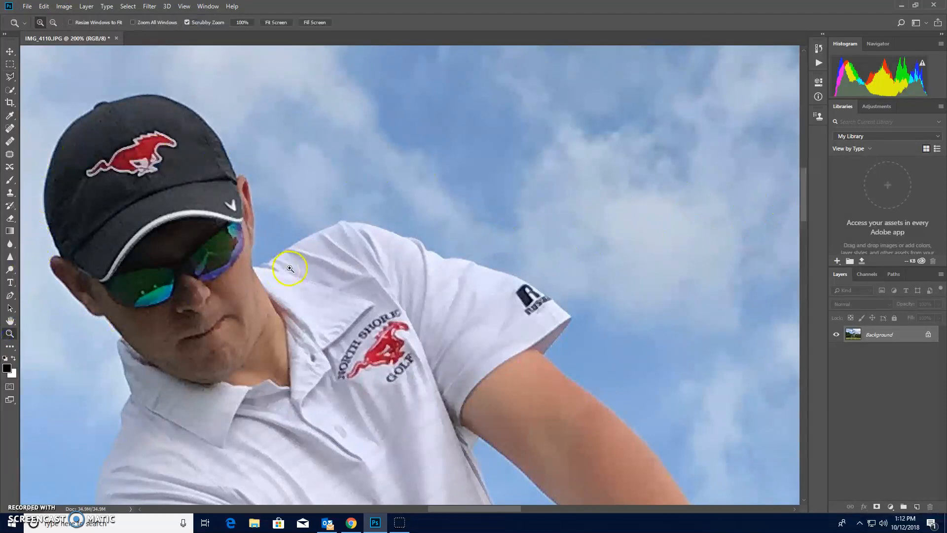
{"action": "left_click", "coordinate": [312, 266]}
{"action": "left_click", "coordinate": [391, 266]}
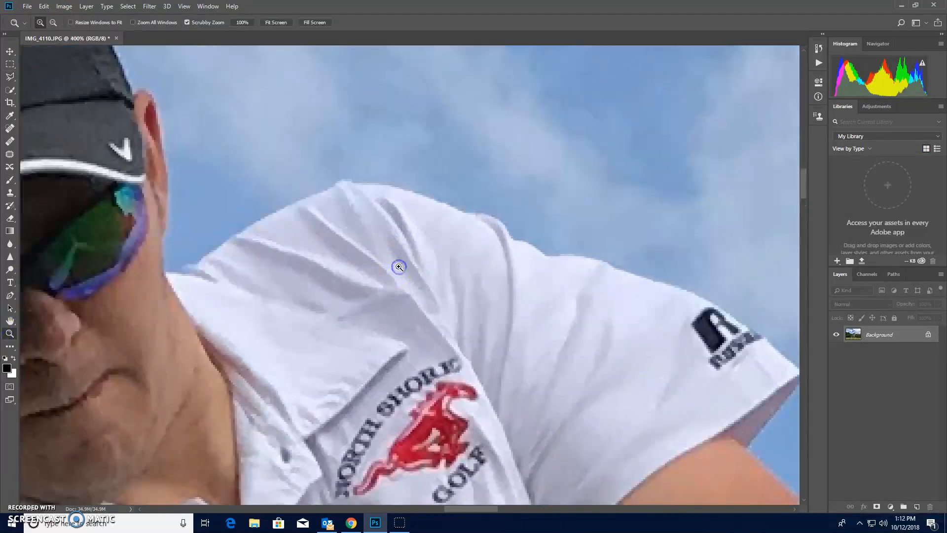
{"action": "key", "text": "super"}
{"action": "key", "text": "super"}
{"action": "left_click_drag", "start_coordinate": [505, 183], "coordinate": [491, 275]}
{"action": "left_click_drag", "start_coordinate": [449, 330], "coordinate": [363, 303]}
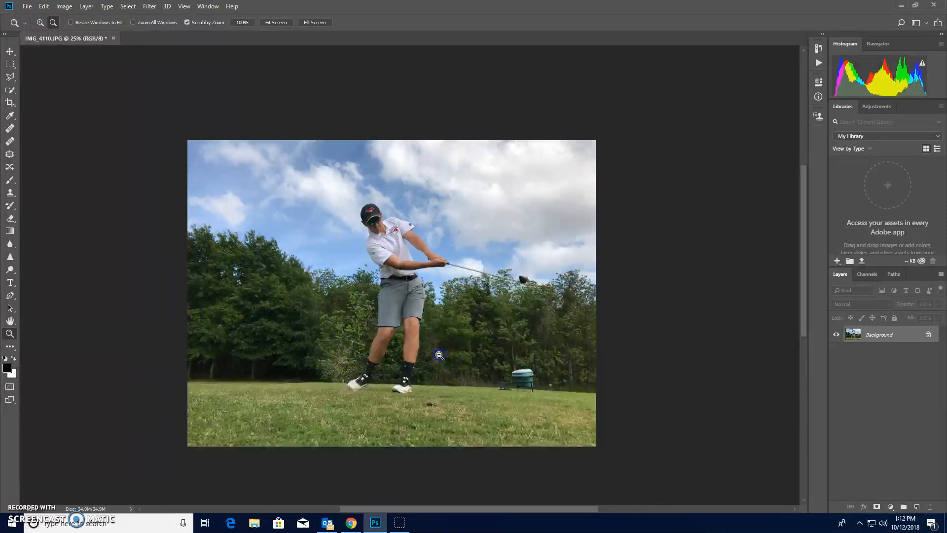
{"action": "left_click", "coordinate": [405, 285]}
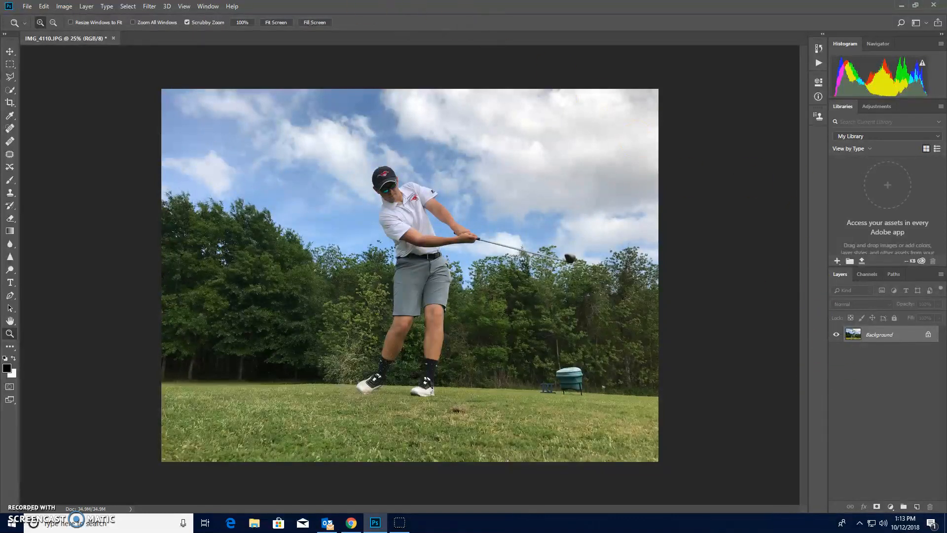
Set the workspace to Photography
{"action": "left_click", "coordinate": [210, 6]}
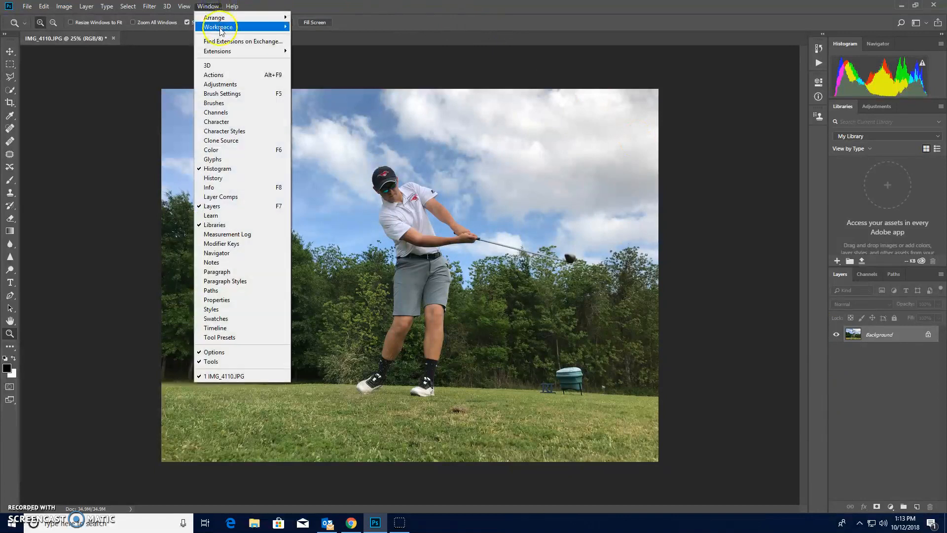
{"action": "mouse_move", "coordinate": [226, 29]}
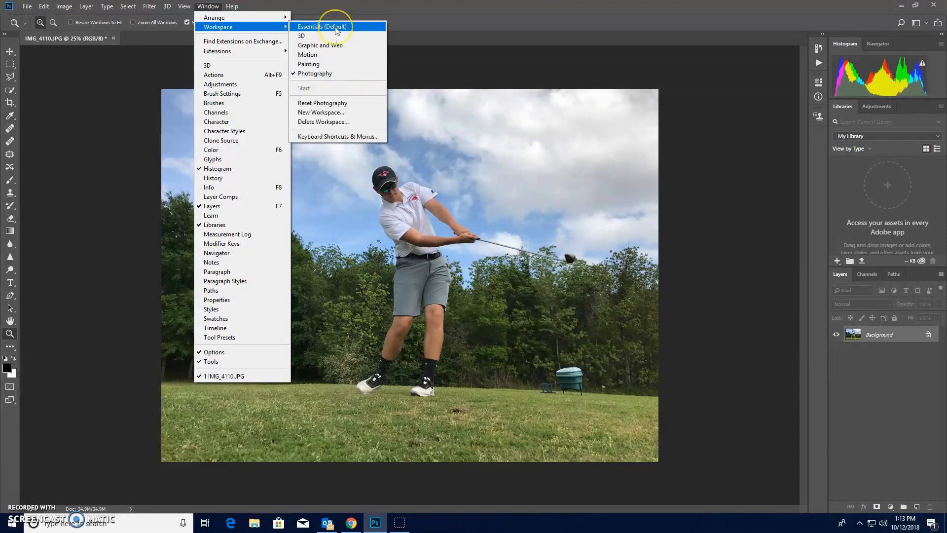
{"action": "left_click", "coordinate": [333, 75]}
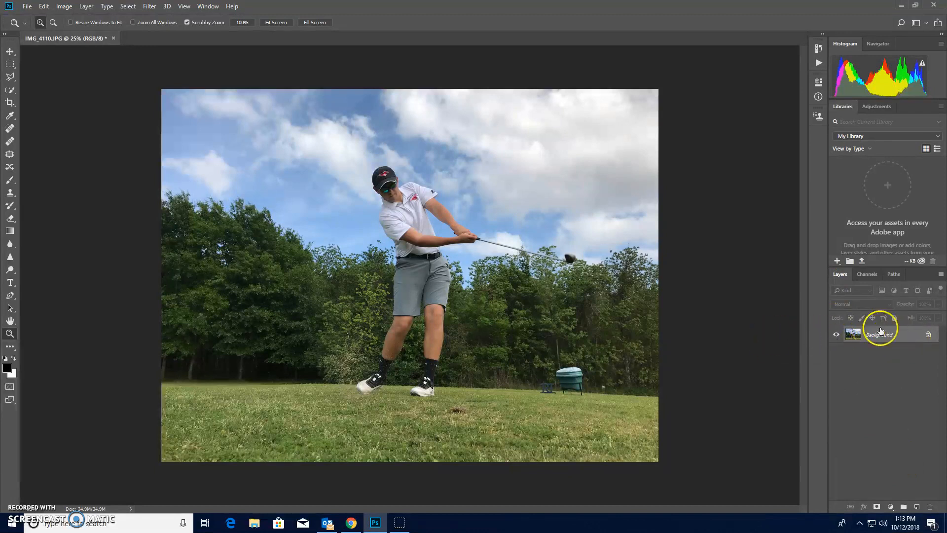
Duplicate the Background layer and hide the original
{"action": "left_click_drag", "start_coordinate": [904, 340], "coordinate": [921, 507]}
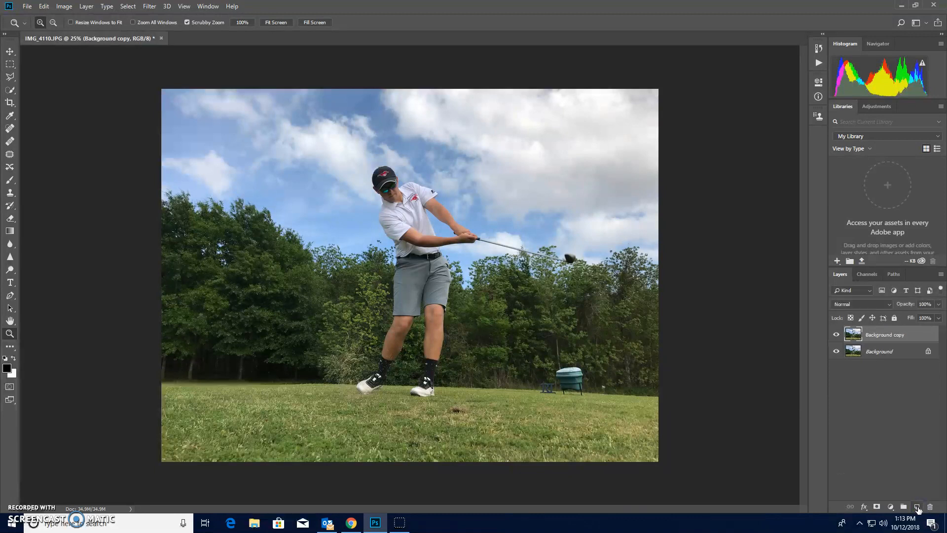
{"action": "left_click", "coordinate": [836, 351]}
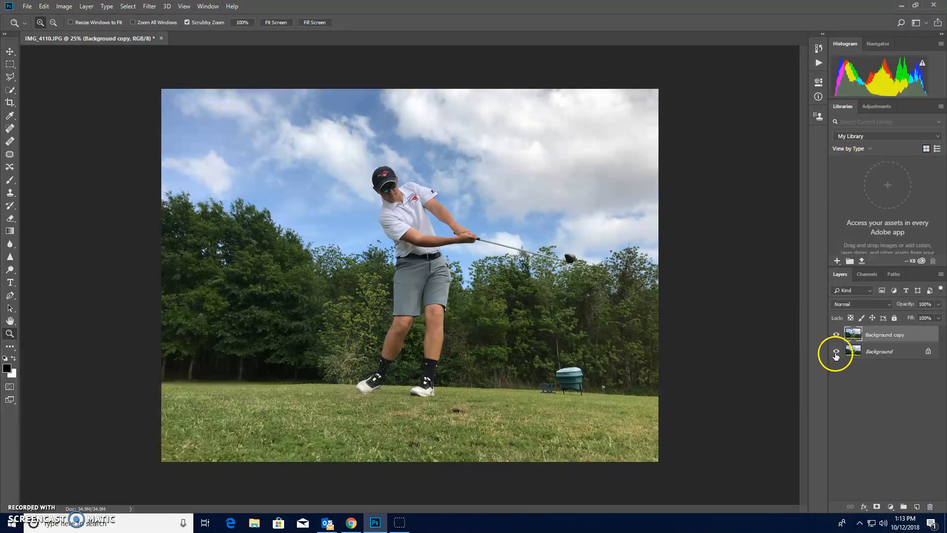
Rename the duplicated layer as Golfer
{"action": "double_click", "coordinate": [894, 335]}
{"action": "key", "text": "BackSpace"}
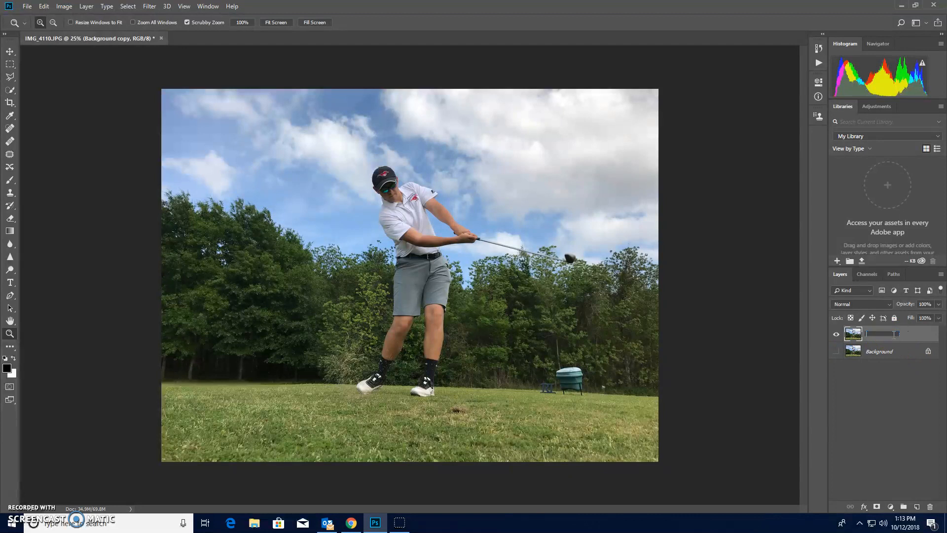
{"action": "type", "text": "Golfer"}
{"action": "key", "text": "Return"}
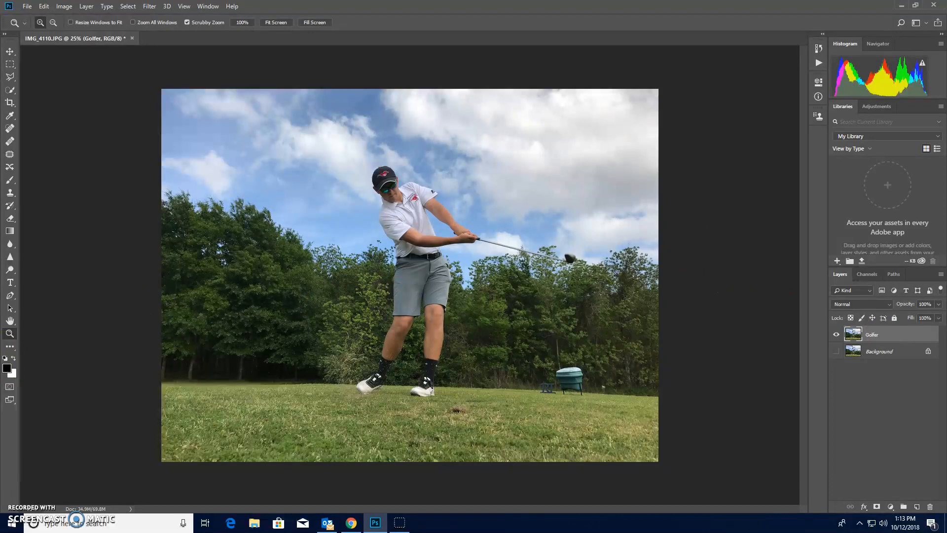
Choose the Polygonal Lasso tool with a 3 px feather for selecting the golfer
{"action": "left_click", "coordinate": [415, 220]}
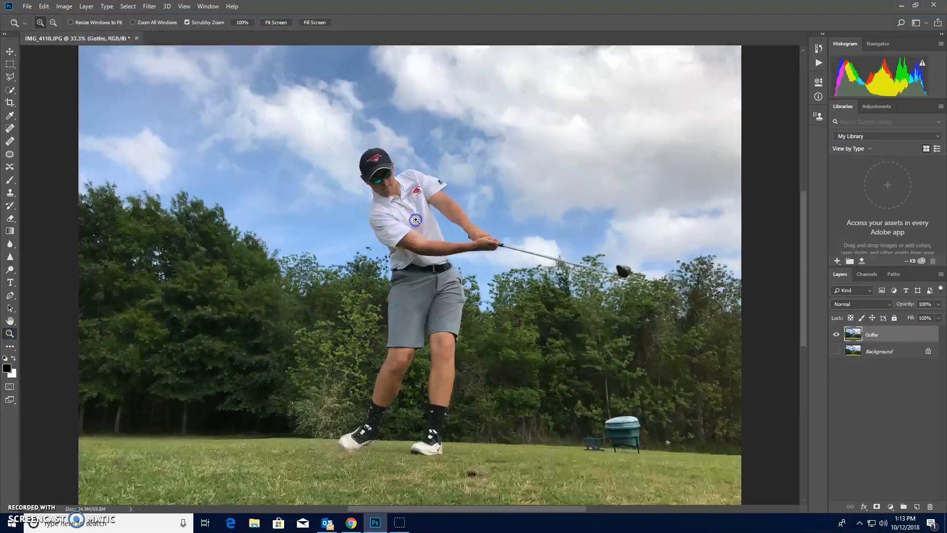
{"action": "left_click", "coordinate": [404, 207]}
{"action": "left_click", "coordinate": [374, 177]}
{"action": "left_click", "coordinate": [345, 143]}
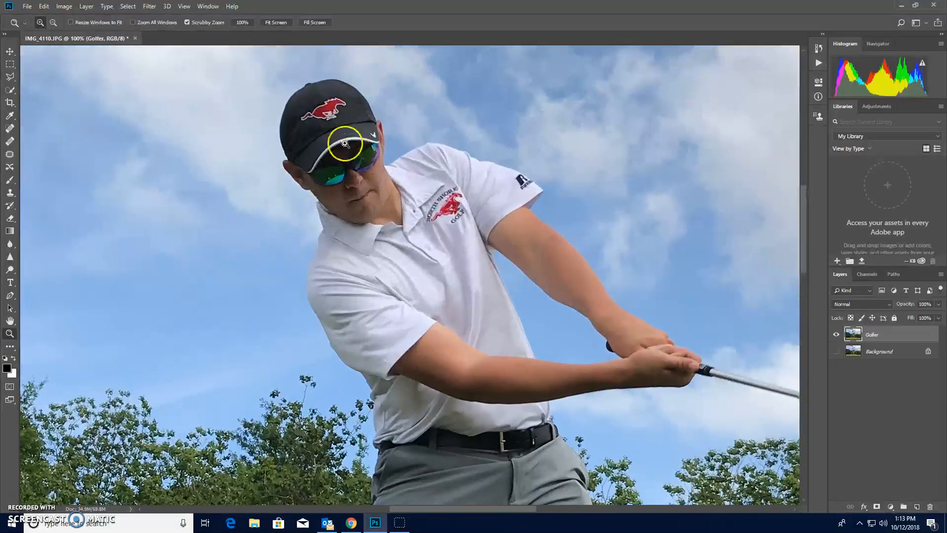
{"action": "left_click", "coordinate": [345, 143]}
{"action": "scroll", "coordinate": [296, 154], "scroll_direction": "up", "scroll_amount": 4}
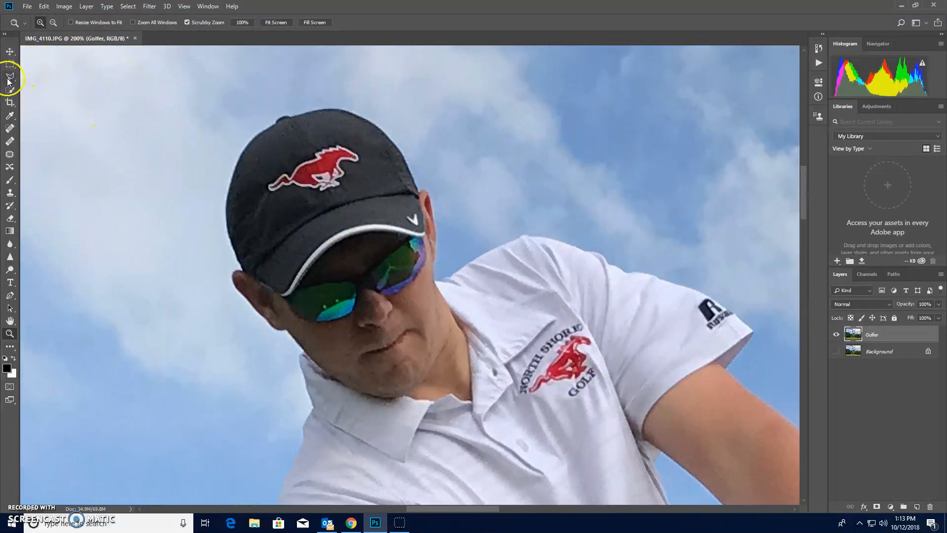
{"action": "mouse_move", "coordinate": [10, 76]}
{"action": "left_mouse_down"}
{"action": "mouse_move", "coordinate": [41, 77]}
{"action": "mouse_move", "coordinate": [8, 79]}
{"action": "mouse_move", "coordinate": [47, 88]}
{"action": "left_mouse_up"}
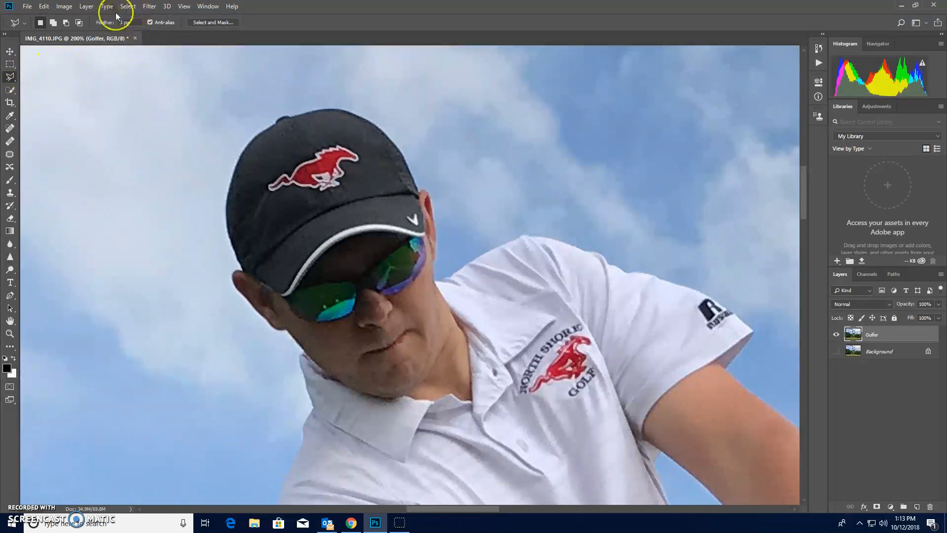
{"action": "left_click_drag", "start_coordinate": [126, 25], "coordinate": [119, 23]}
Start the lasso outline at the crown of the cap and trace over the cap, past the ear, to the shirt collar
{"action": "left_click", "coordinate": [291, 115]}
{"action": "left_click", "coordinate": [316, 108]}
{"action": "left_click", "coordinate": [316, 109]}
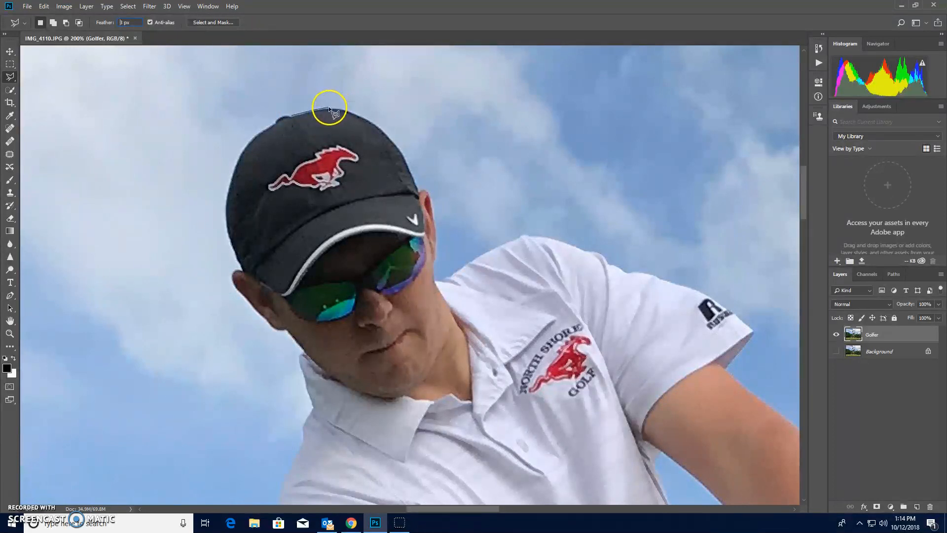
{"action": "left_click", "coordinate": [330, 108]}
{"action": "left_click", "coordinate": [365, 115]}
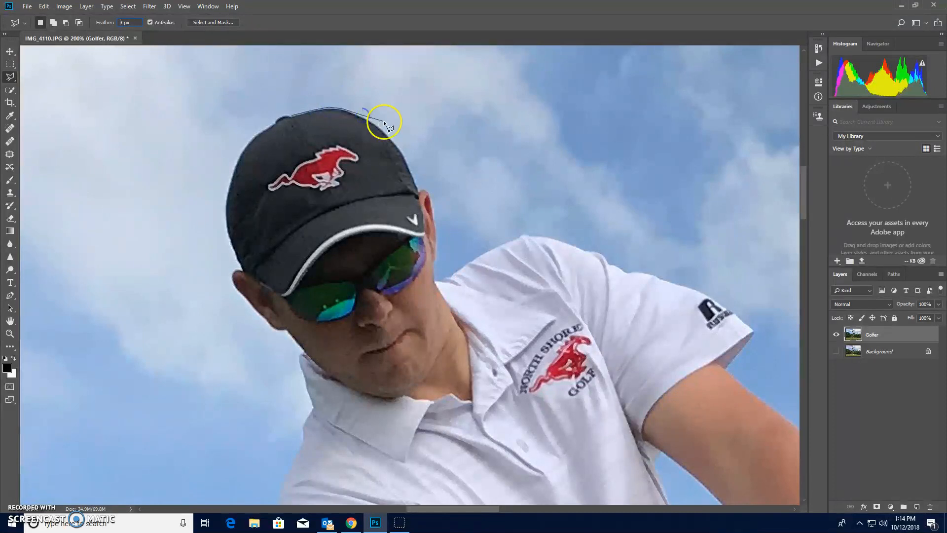
{"action": "left_click", "coordinate": [374, 121]}
{"action": "left_click", "coordinate": [394, 140]}
{"action": "left_click", "coordinate": [420, 194]}
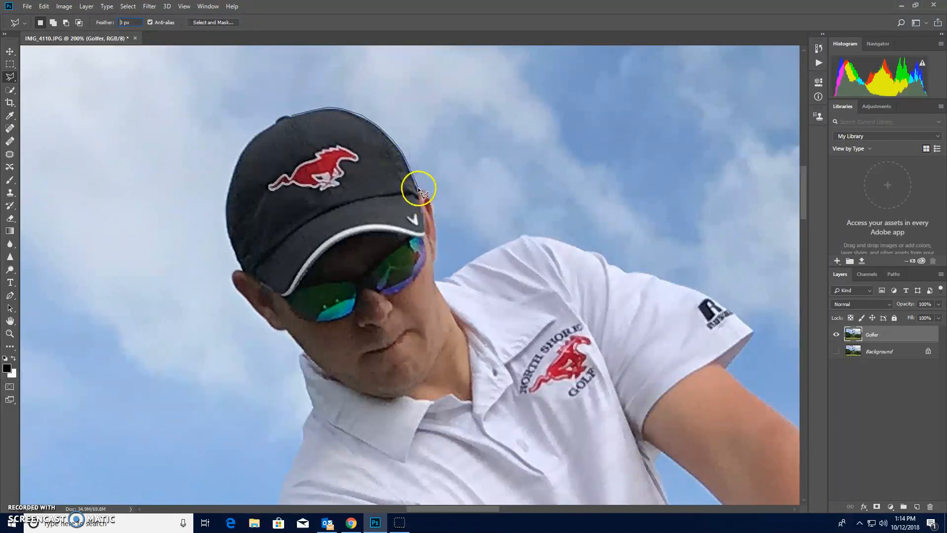
{"action": "left_click", "coordinate": [426, 186]}
{"action": "left_click", "coordinate": [434, 254]}
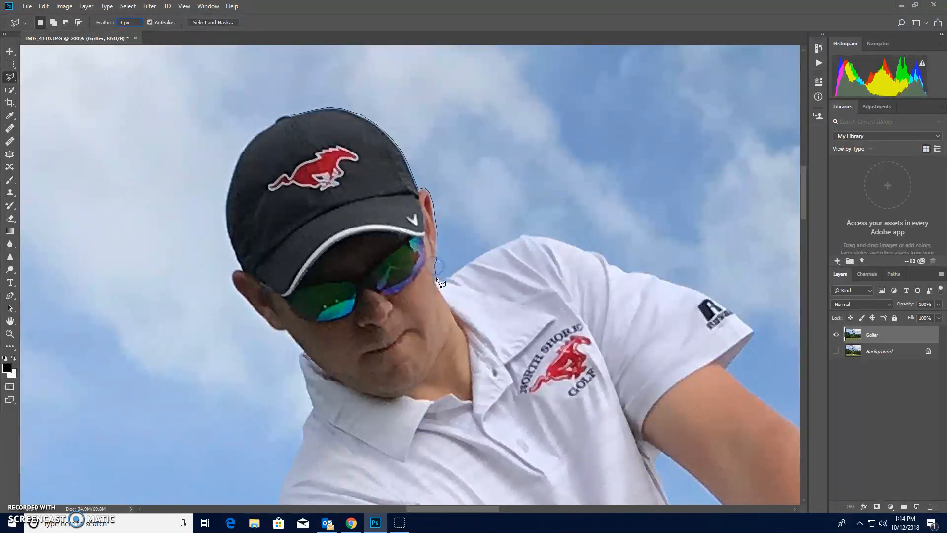
{"action": "left_click", "coordinate": [435, 277]}
Continue the lasso outline over the shoulder and along the sleeve to the corner of its hem
{"action": "left_click", "coordinate": [483, 253]}
{"action": "left_click", "coordinate": [544, 235]}
{"action": "left_click", "coordinate": [582, 248]}
{"action": "left_click", "coordinate": [601, 253]}
{"action": "left_click", "coordinate": [617, 265]}
{"action": "left_click", "coordinate": [656, 272]}
{"action": "left_click", "coordinate": [685, 285]}
{"action": "left_click", "coordinate": [702, 291]}
{"action": "left_click", "coordinate": [746, 322]}
Trace the lasso outline along the upper edge of the outstretched arm to the hands
{"action": "left_click", "coordinate": [782, 413]}
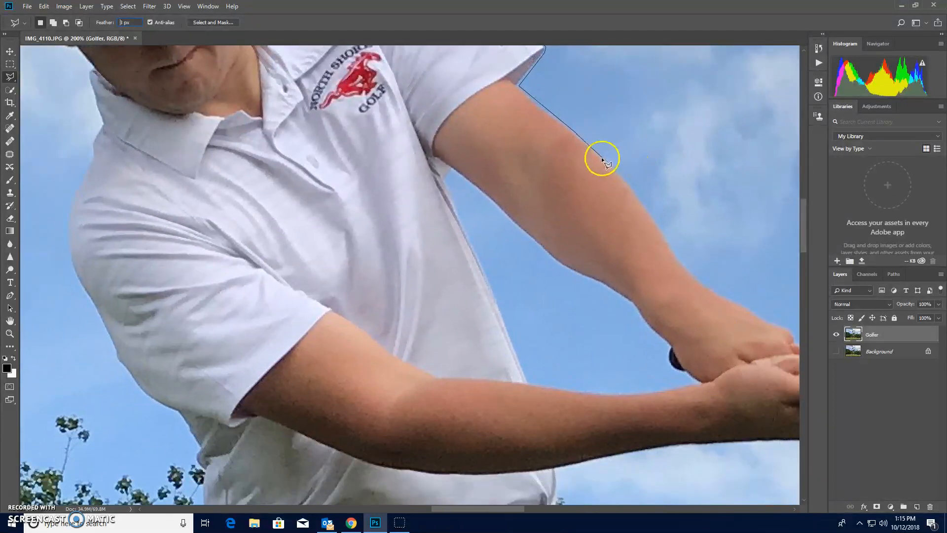
{"action": "left_click", "coordinate": [589, 144]}
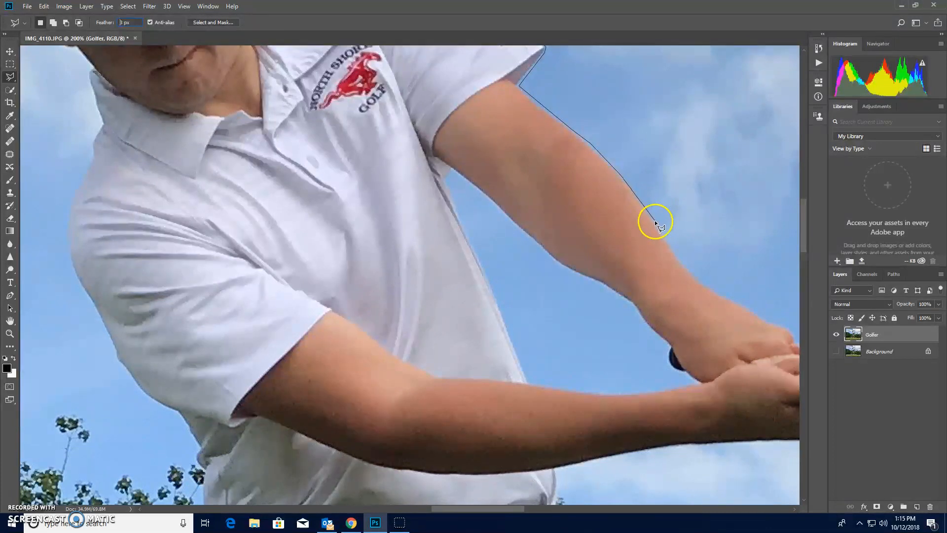
{"action": "left_click", "coordinate": [679, 258]}
{"action": "left_click", "coordinate": [740, 304]}
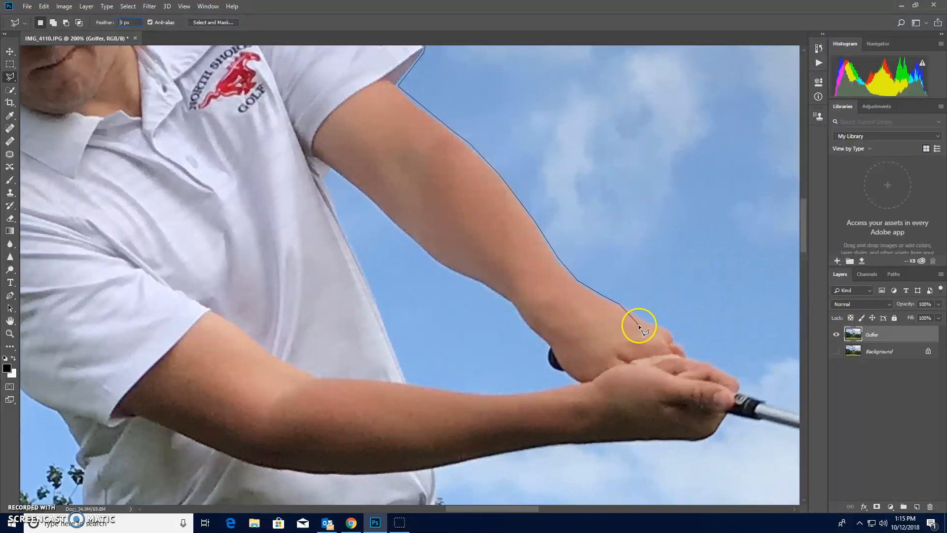
{"action": "left_click", "coordinate": [645, 317]}
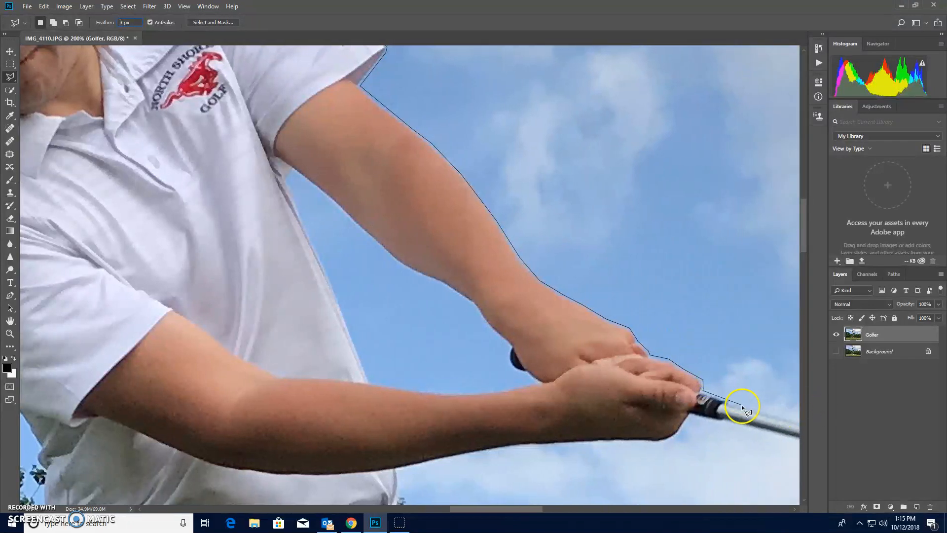
Trace the upper edge of the golf club's shaft from the grip to the club head
{"action": "left_click", "coordinate": [735, 402]}
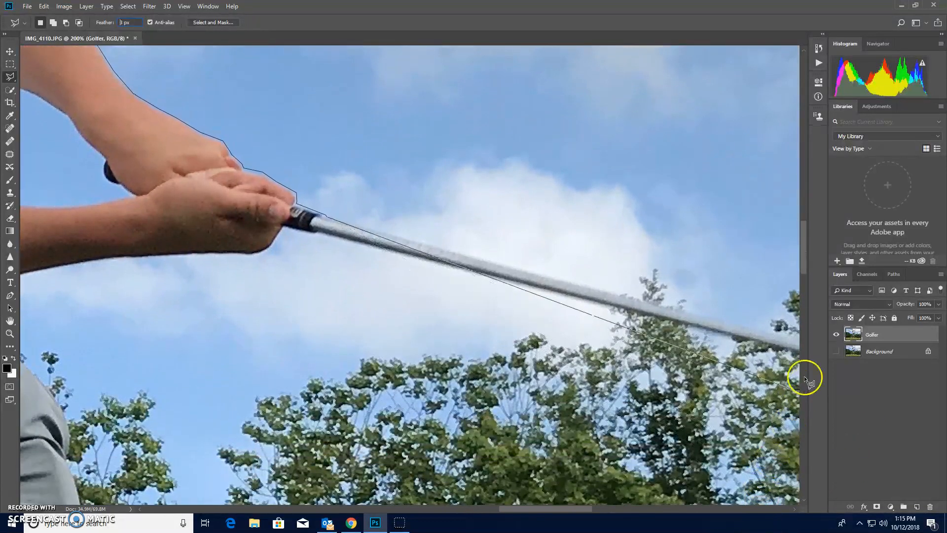
{"action": "left_click", "coordinate": [749, 329]}
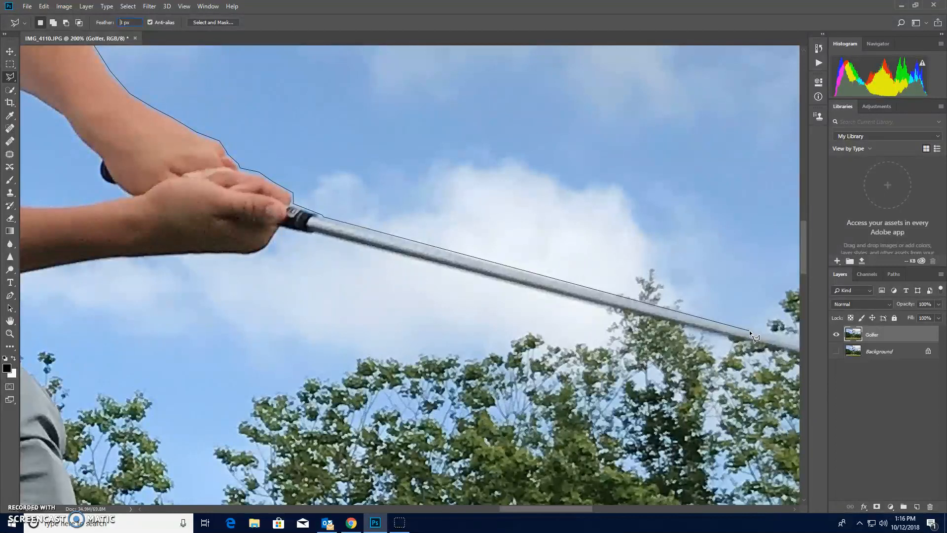
{"action": "key", "text": "BackSpace"}
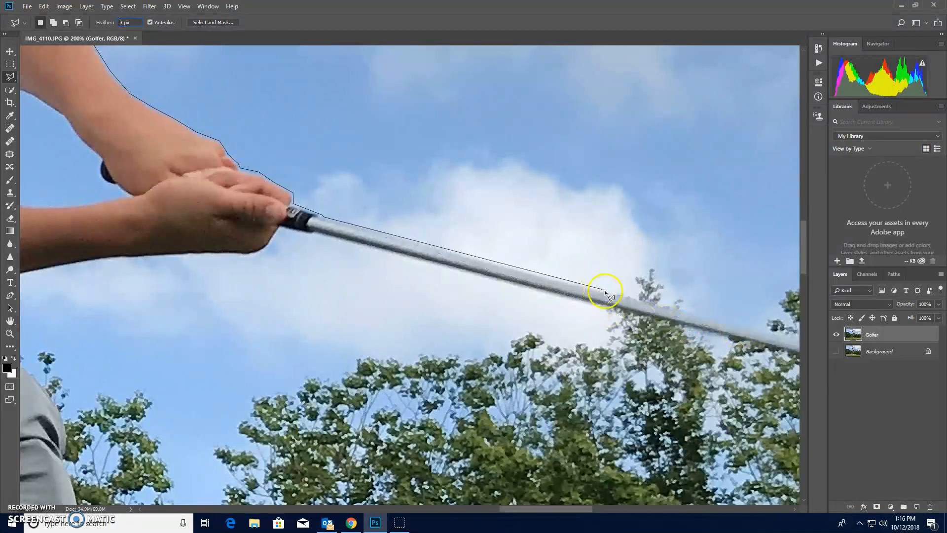
{"action": "left_click", "coordinate": [700, 317]}
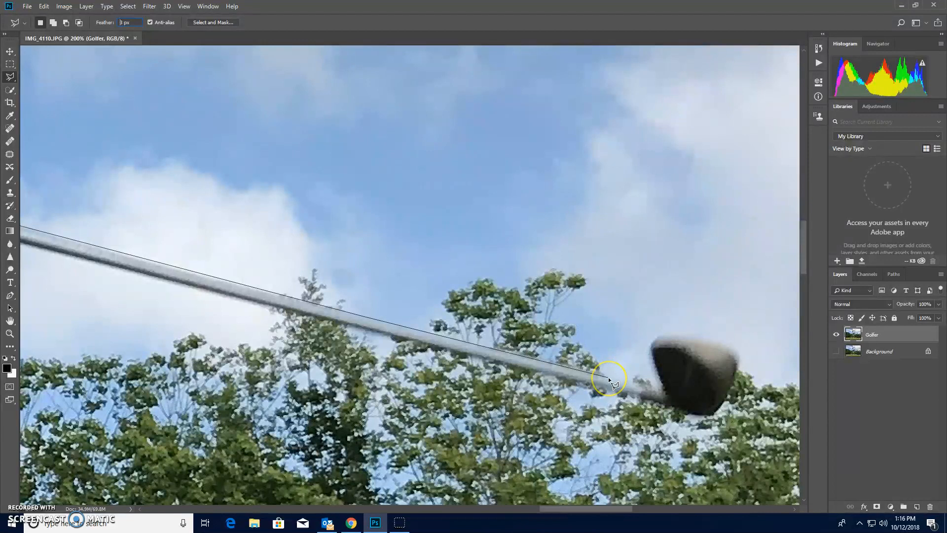
{"action": "left_click", "coordinate": [612, 377]}
{"action": "left_click", "coordinate": [663, 392]}
Trace the lasso outline around the club head, back to the underside of the shaft
{"action": "left_click", "coordinate": [651, 344]}
{"action": "left_click", "coordinate": [697, 338]}
{"action": "left_click", "coordinate": [728, 348]}
{"action": "left_click", "coordinate": [738, 354]}
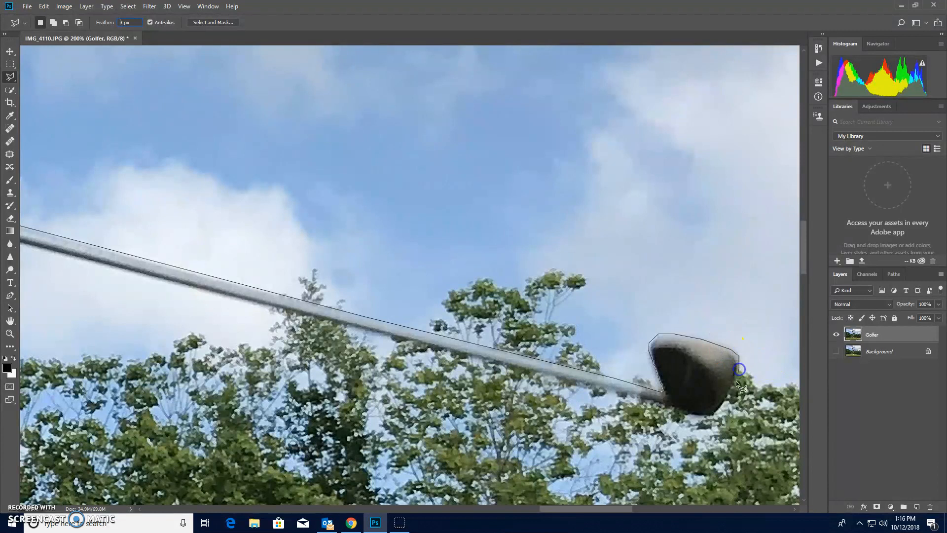
{"action": "left_click", "coordinate": [733, 388]}
{"action": "left_click", "coordinate": [721, 412]}
{"action": "left_click", "coordinate": [680, 412]}
Trace the lower edge of the club's shaft back to the grip
{"action": "left_click", "coordinate": [616, 394]}
{"action": "left_click", "coordinate": [506, 369]}
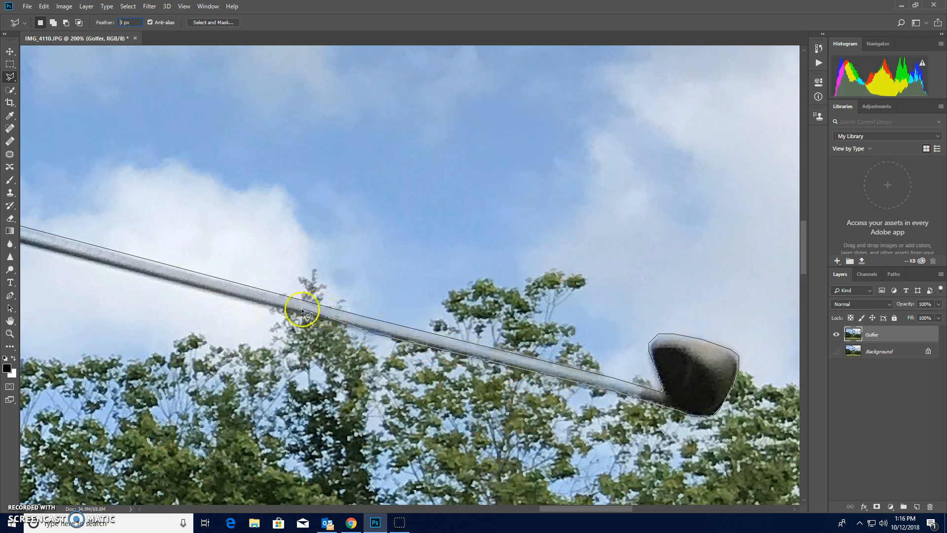
{"action": "left_click", "coordinate": [279, 313]}
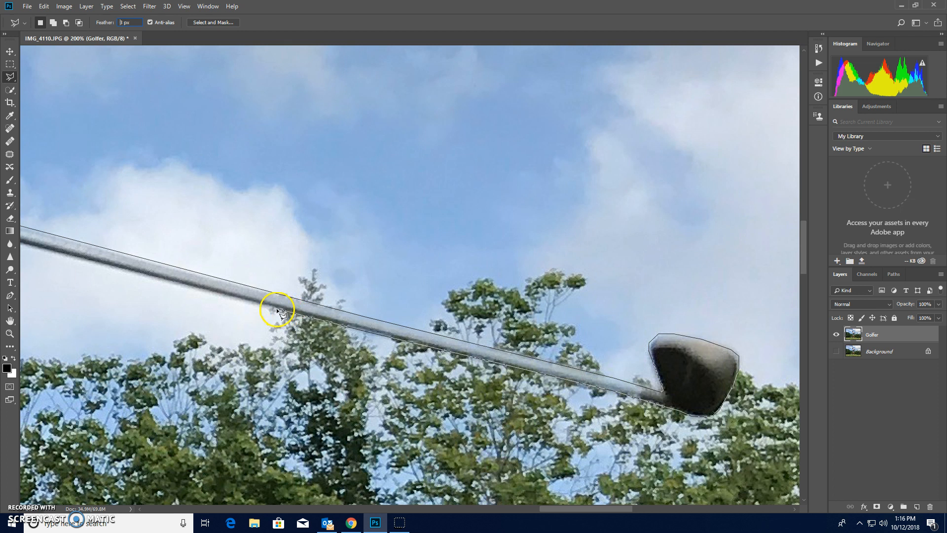
{"action": "left_click", "coordinate": [168, 279]}
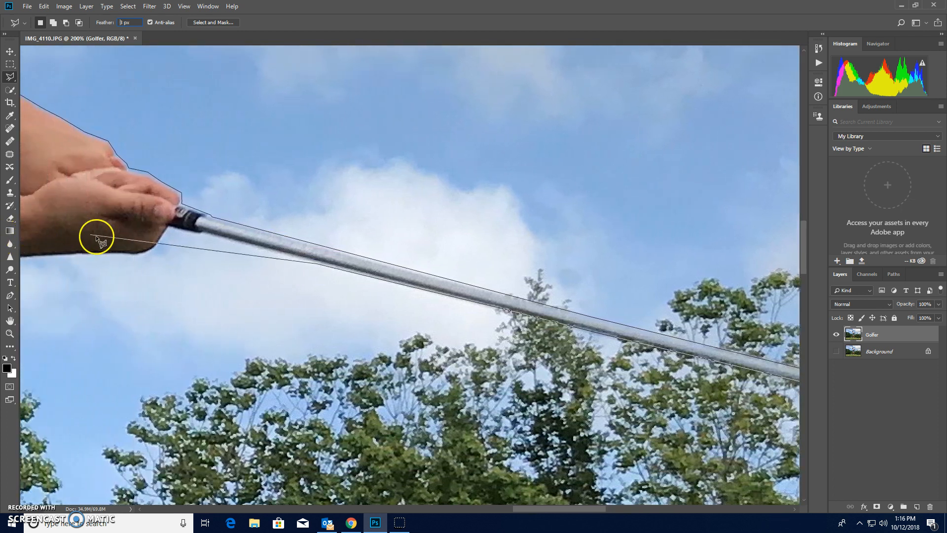
{"action": "left_click", "coordinate": [200, 235]}
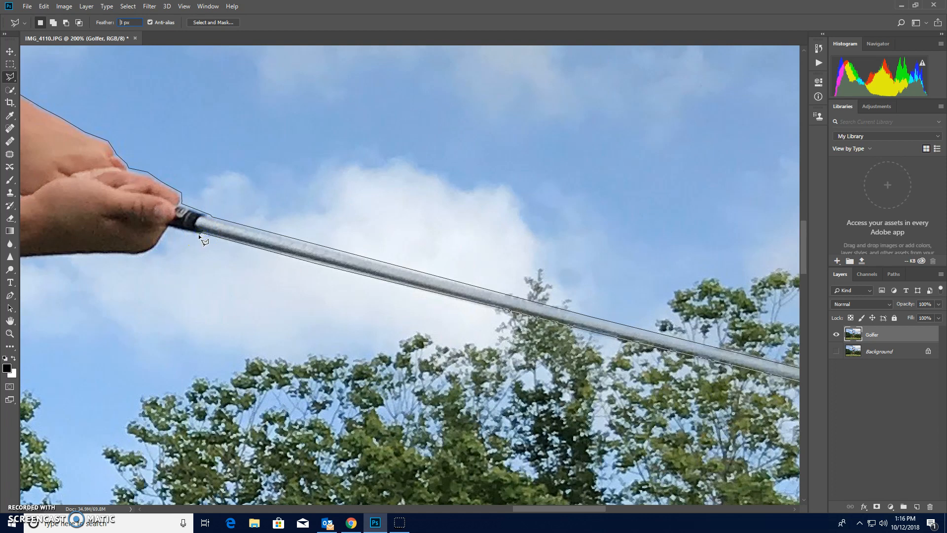
Trace the lasso outline under the hands and along the forearm's lower edge back to the shirt
{"action": "left_click", "coordinate": [161, 239]}
{"action": "left_click", "coordinate": [151, 251]}
{"action": "left_click", "coordinate": [132, 254]}
{"action": "left_click", "coordinate": [102, 253]}
{"action": "left_click", "coordinate": [75, 256]}
{"action": "left_click", "coordinate": [52, 256]}
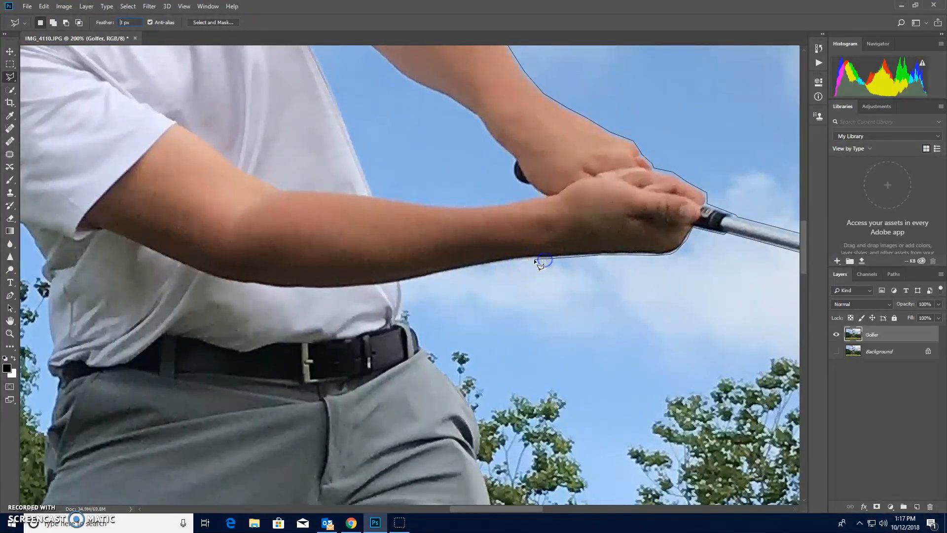
{"action": "left_click", "coordinate": [490, 265]}
{"action": "left_click", "coordinate": [455, 270]}
{"action": "left_click", "coordinate": [431, 277]}
{"action": "left_click", "coordinate": [407, 281]}
Trace the lasso outline down the shirt hem and belt, and around the hip onto the shorts
{"action": "left_click", "coordinate": [413, 325]}
{"action": "left_click", "coordinate": [418, 336]}
{"action": "left_click", "coordinate": [429, 353]}
{"action": "left_click", "coordinate": [482, 454]}
{"action": "left_click", "coordinate": [480, 454]}
{"action": "left_click", "coordinate": [476, 513]}
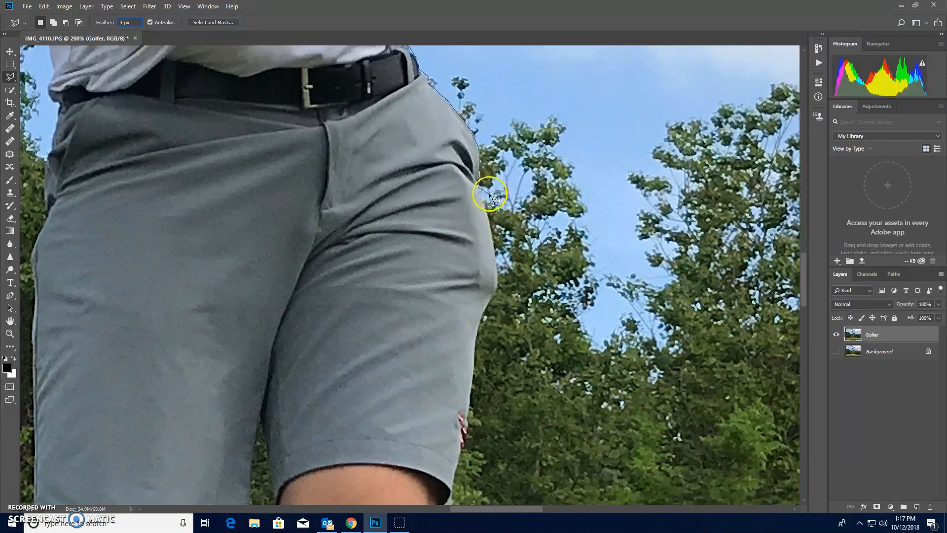
Trace the outer edge of the straight leg's shorts down to the hem
{"action": "left_click", "coordinate": [487, 208]}
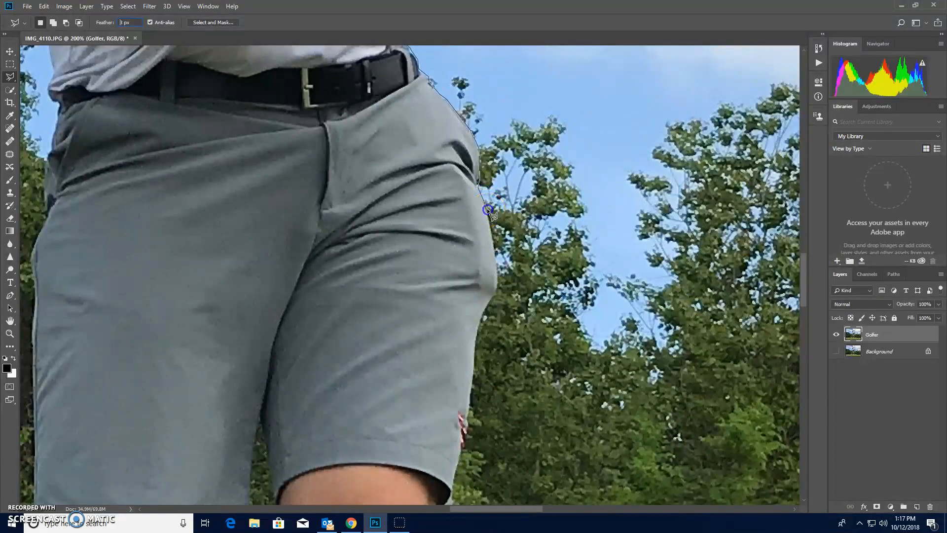
{"action": "left_click", "coordinate": [498, 268]}
{"action": "left_click", "coordinate": [492, 299]}
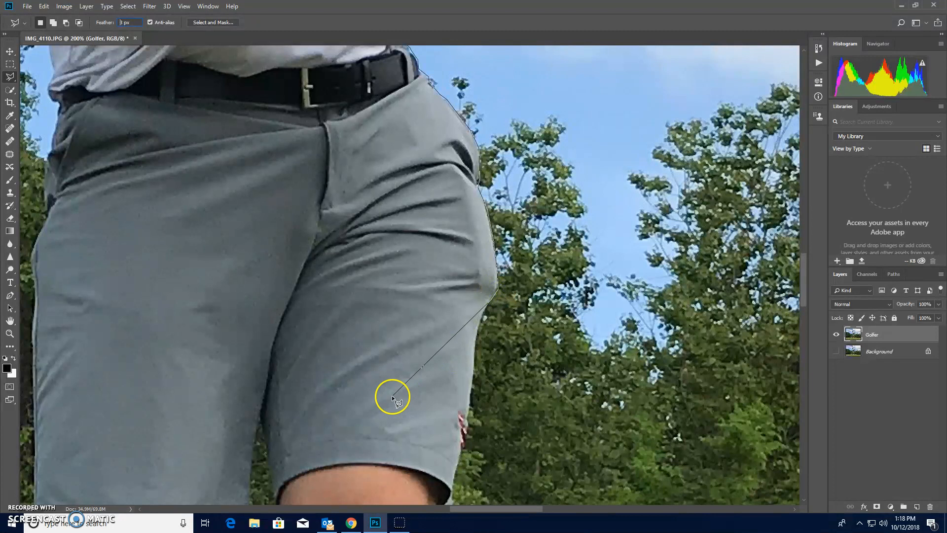
{"action": "left_click", "coordinate": [477, 330]}
{"action": "left_click", "coordinate": [474, 360]}
{"action": "left_click", "coordinate": [446, 412]}
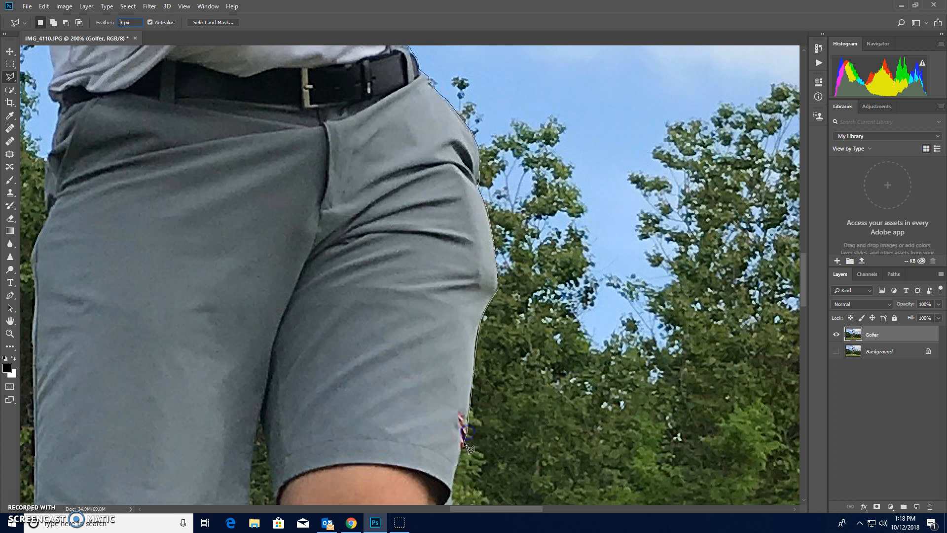
{"action": "left_click", "coordinate": [451, 478]}
{"action": "left_click", "coordinate": [477, 472]}
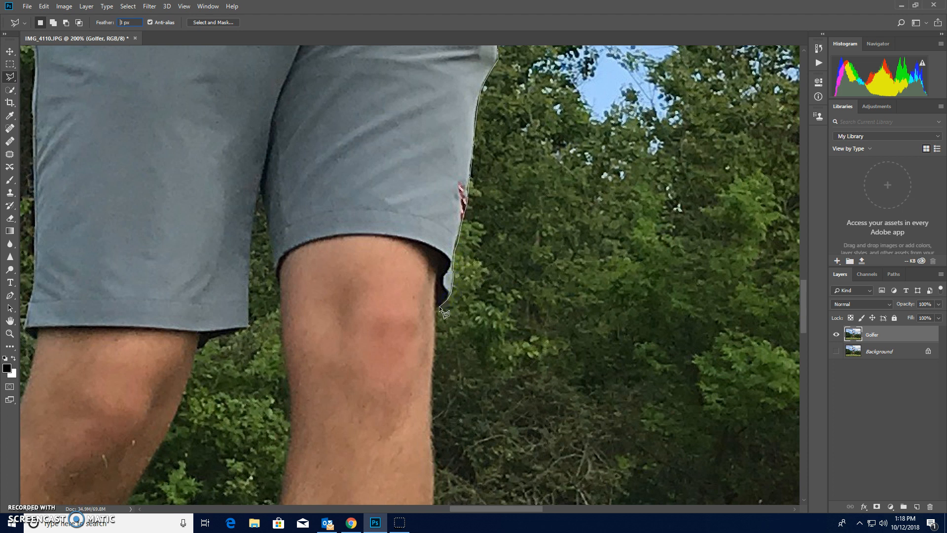
Trace the outer edge of the straight leg from the shorts hem past the knee and calf to the sock
{"action": "left_click", "coordinate": [434, 345]}
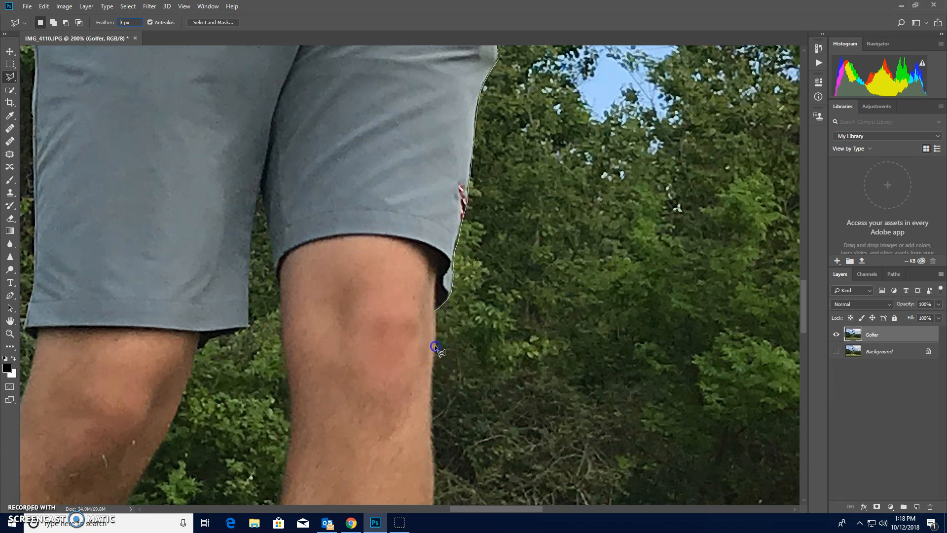
{"action": "left_click", "coordinate": [432, 373]}
{"action": "left_click", "coordinate": [434, 482]}
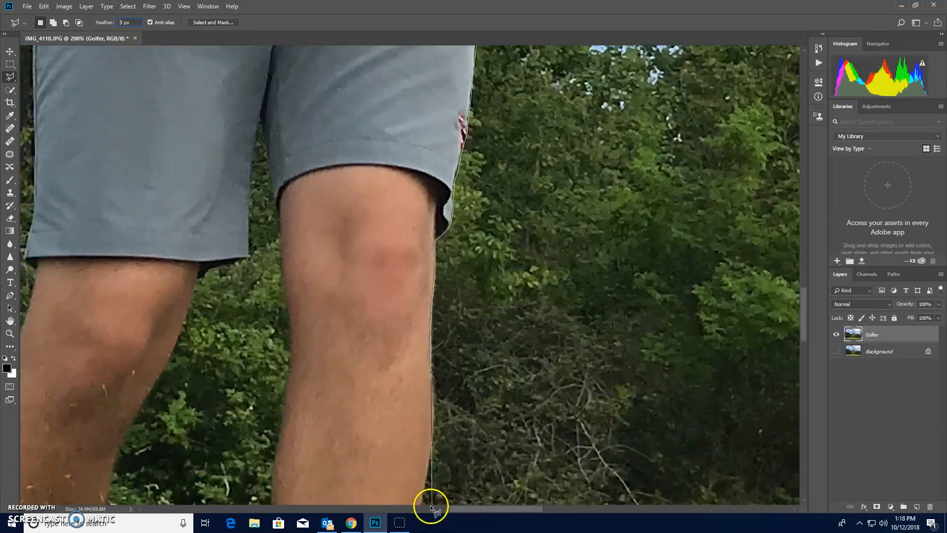
{"action": "left_click", "coordinate": [429, 267]}
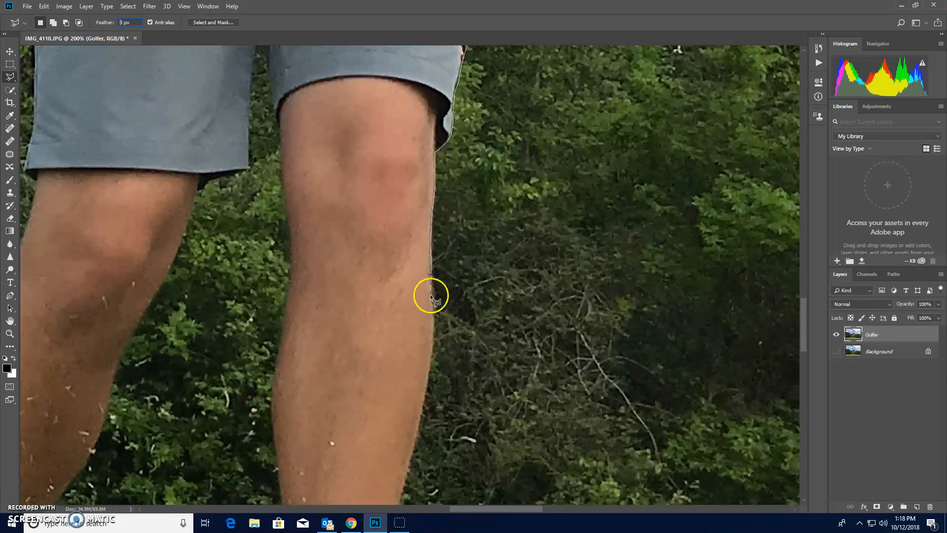
{"action": "left_click", "coordinate": [436, 330]}
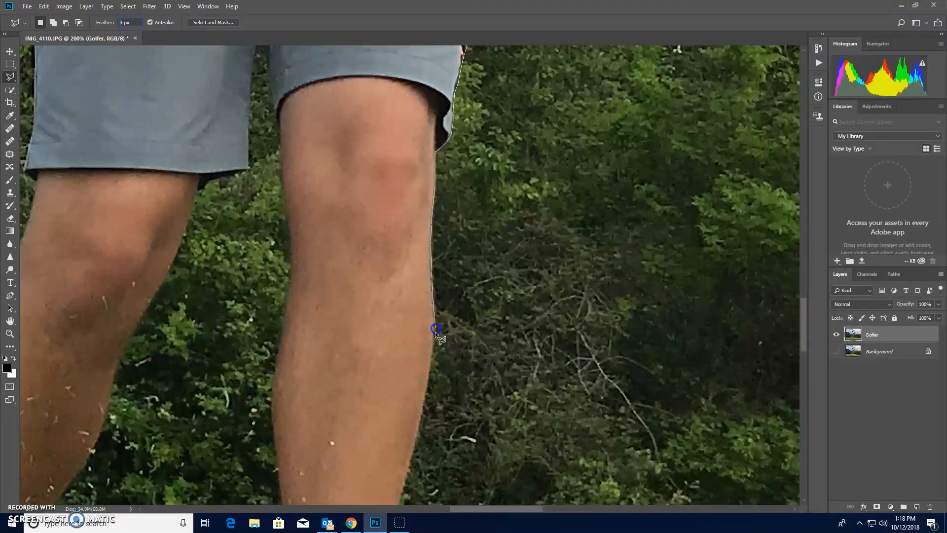
{"action": "left_click", "coordinate": [431, 367]}
{"action": "left_click", "coordinate": [423, 407]}
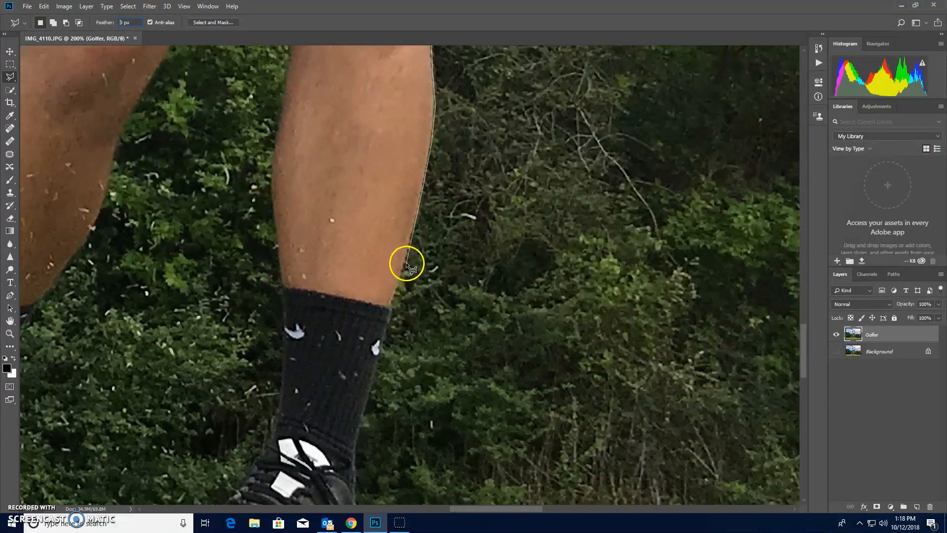
{"action": "left_click", "coordinate": [394, 297]}
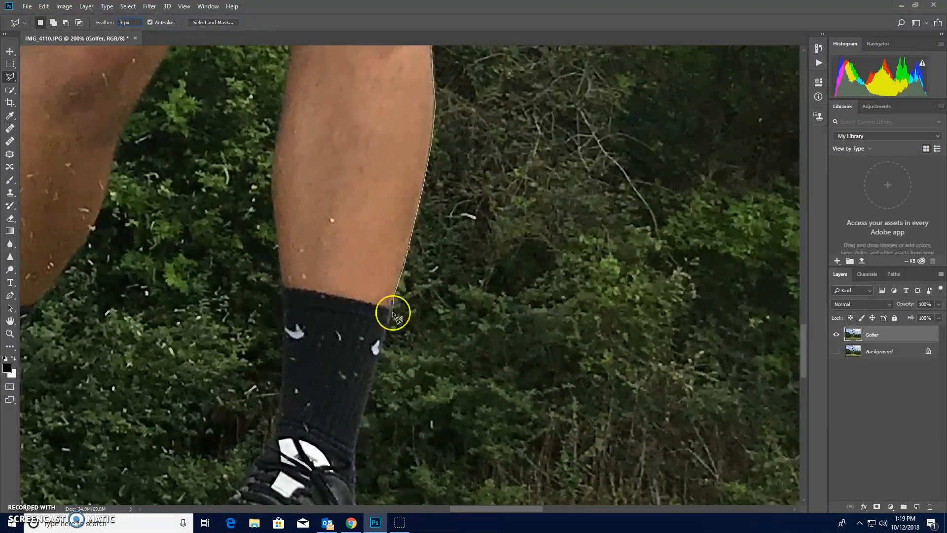
Trace down the back of the straight leg's sock and shoe to the heel
{"action": "left_click", "coordinate": [390, 307]}
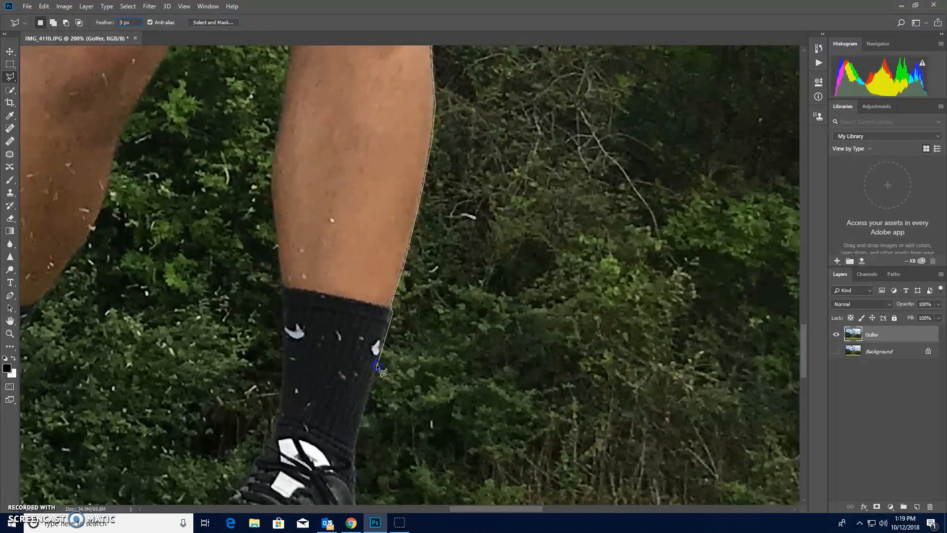
{"action": "left_click", "coordinate": [358, 442]}
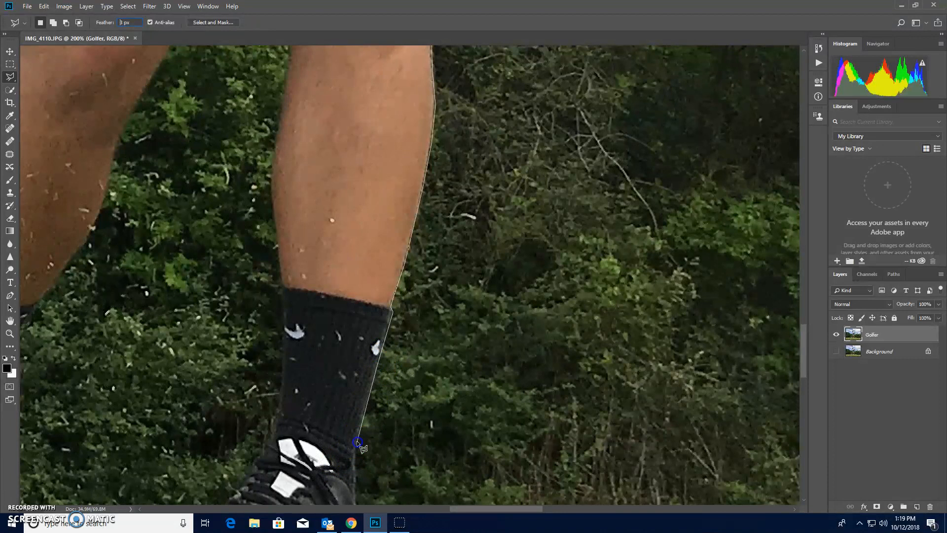
{"action": "left_click", "coordinate": [355, 468]}
{"action": "left_click", "coordinate": [356, 480]}
{"action": "scroll", "coordinate": [358, 496], "scroll_direction": "down", "scroll_amount": 5}
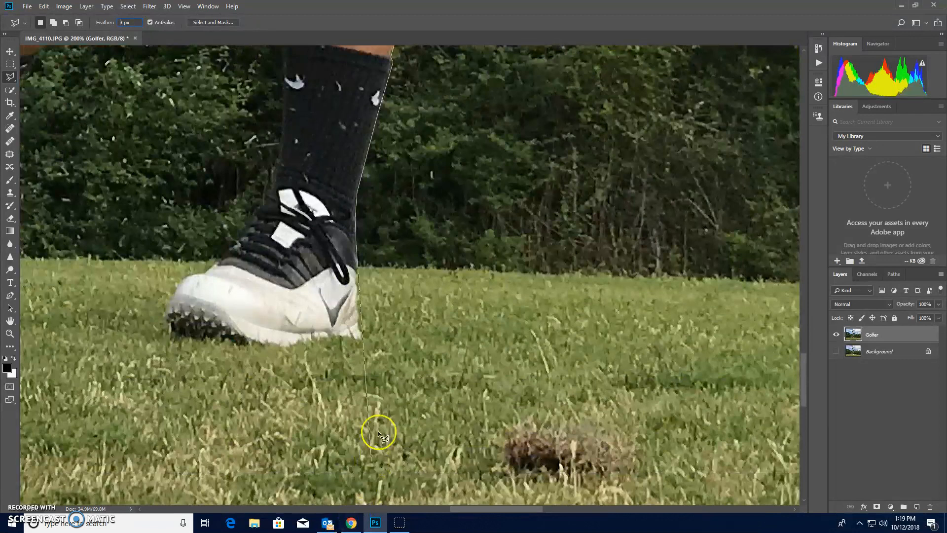
{"action": "left_click", "coordinate": [359, 260]}
{"action": "left_click", "coordinate": [358, 325]}
Trace the sole of the straight leg's shoe from the heel to the spiked toe
{"action": "left_click", "coordinate": [267, 348]}
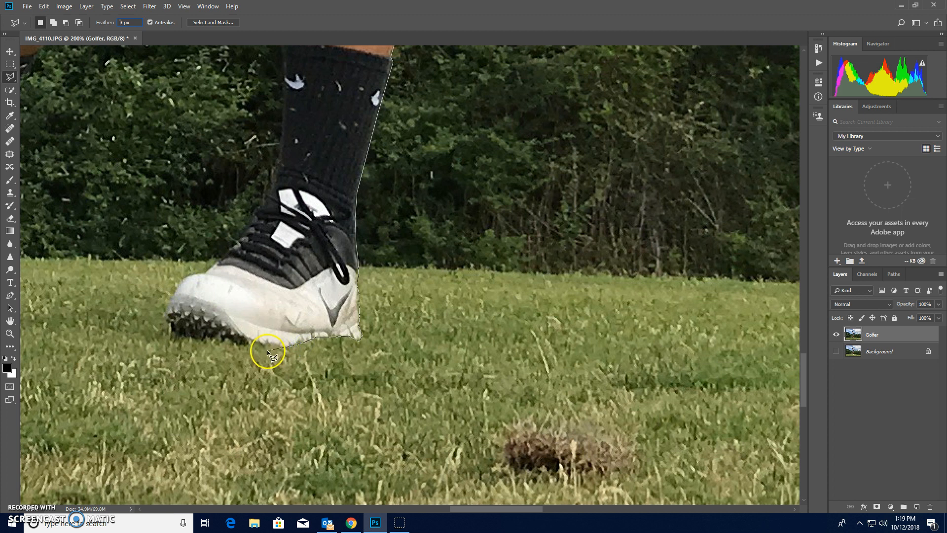
{"action": "left_click", "coordinate": [253, 346]}
{"action": "left_click", "coordinate": [195, 340]}
Trace around the toe and up over the laces of the straight leg's shoe to the sock
{"action": "left_click", "coordinate": [197, 277]}
{"action": "left_click", "coordinate": [220, 259]}
{"action": "left_click", "coordinate": [226, 252]}
{"action": "left_click", "coordinate": [241, 230]}
{"action": "left_click", "coordinate": [241, 227]}
{"action": "left_click", "coordinate": [274, 181]}
Trace the inner edge of the straight leg up the sock and calf to the knee
{"action": "left_click", "coordinate": [277, 170]}
{"action": "left_click", "coordinate": [285, 85]}
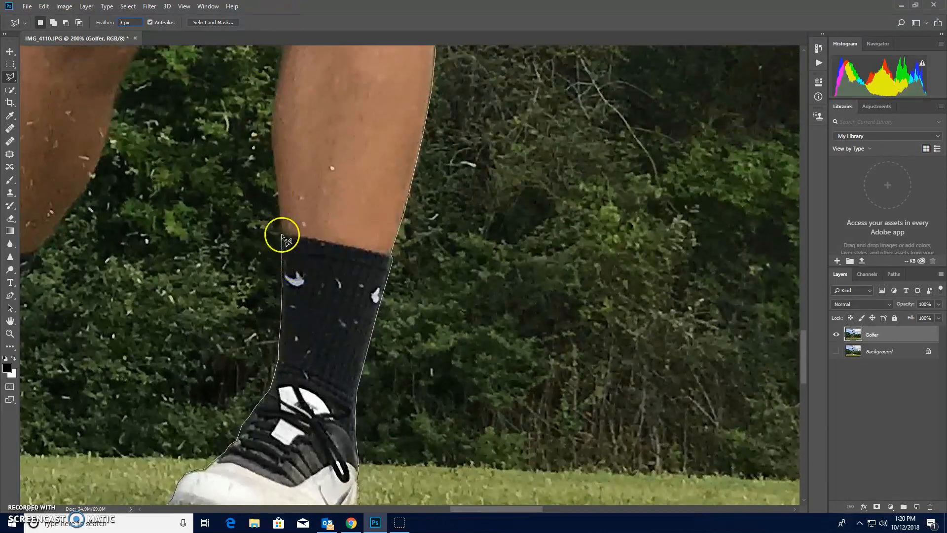
{"action": "left_click", "coordinate": [279, 203]}
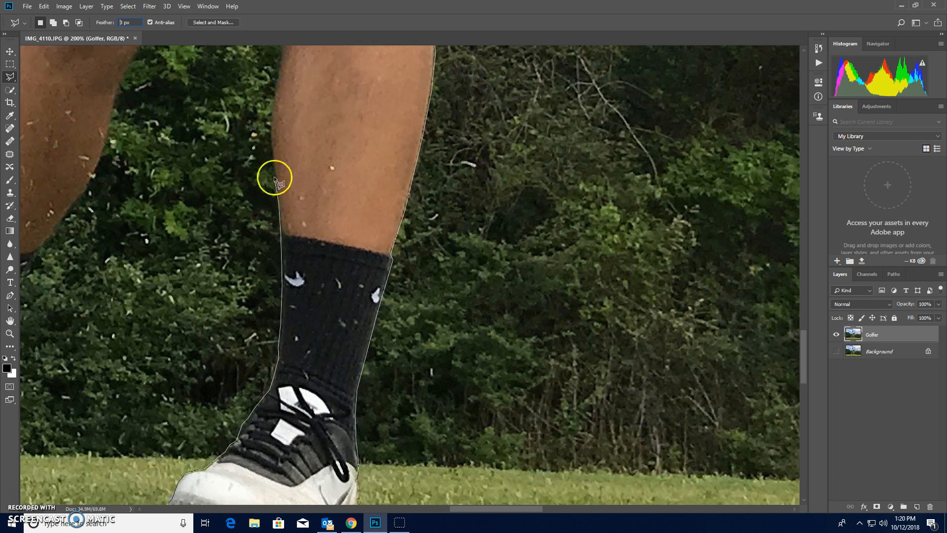
{"action": "left_click", "coordinate": [274, 158]}
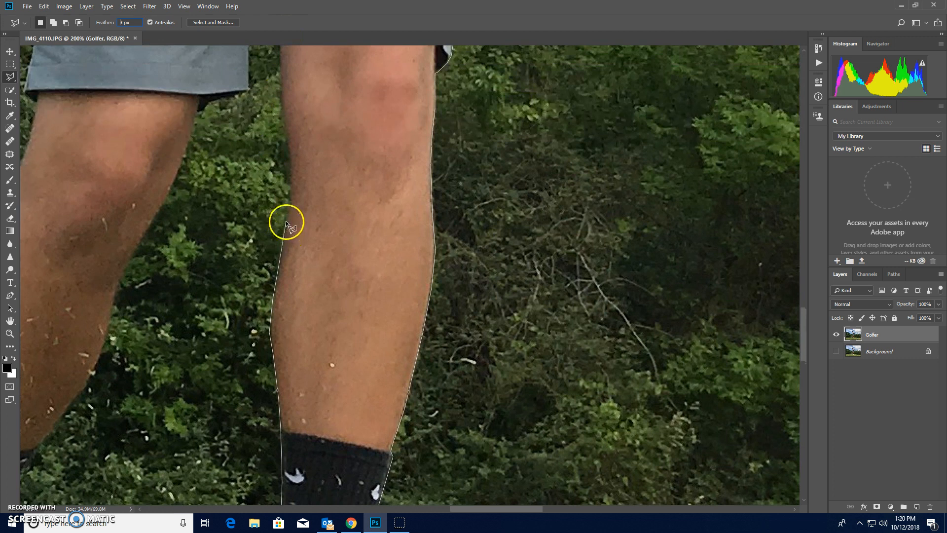
{"action": "left_click", "coordinate": [290, 200]}
{"action": "left_click", "coordinate": [290, 175]}
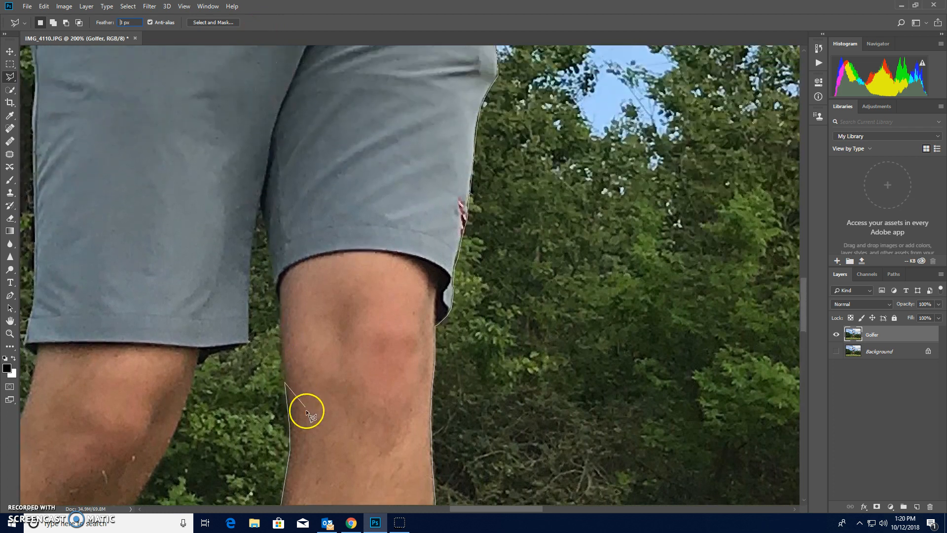
Trace the inner edge of the straight leg's shorts from the hem up to the crotch gap
{"action": "left_click", "coordinate": [278, 313]}
{"action": "left_click", "coordinate": [276, 295]}
{"action": "left_click", "coordinate": [270, 271]}
{"action": "left_click", "coordinate": [260, 220]}
{"action": "left_click", "coordinate": [259, 205]}
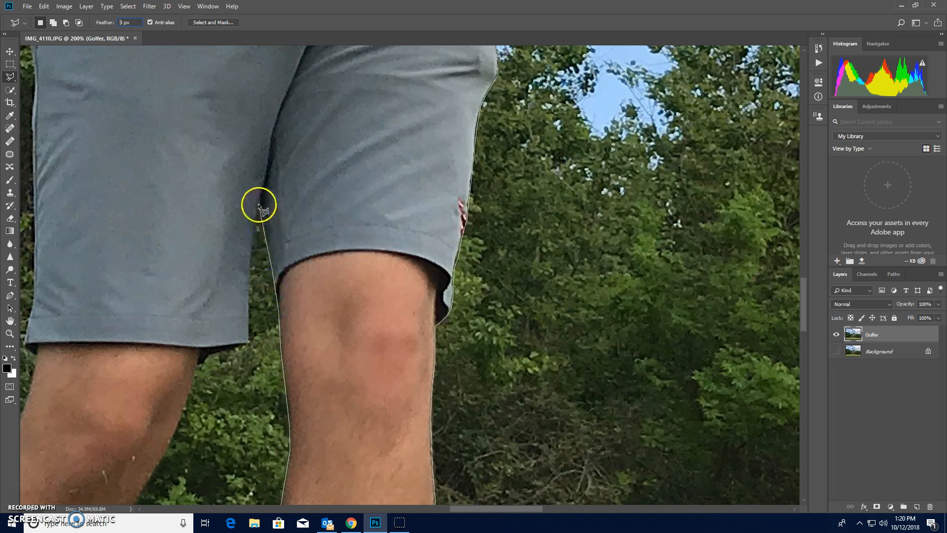
Trace the inner edge of the bent leg's shorts from the crotch gap down around the hem corner
{"action": "left_click", "coordinate": [255, 227]}
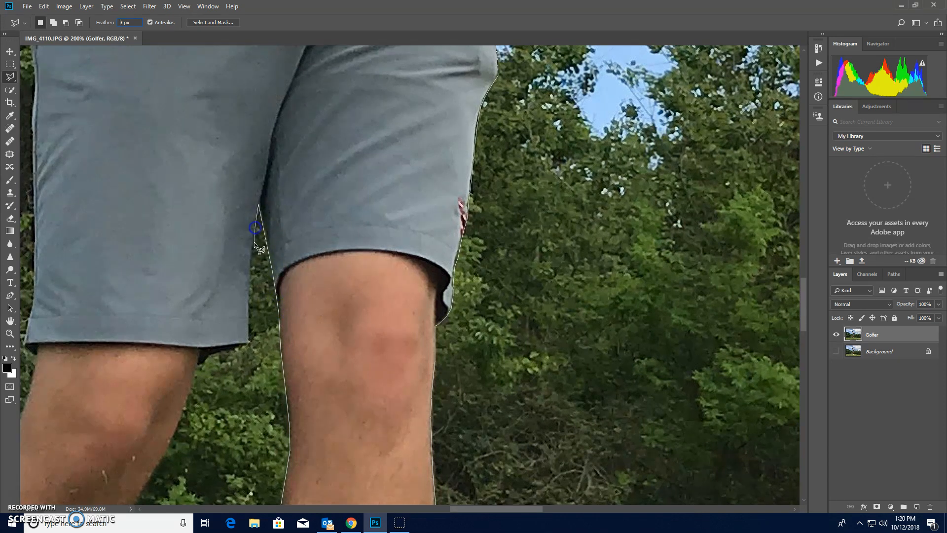
{"action": "left_click", "coordinate": [252, 252]}
{"action": "left_click", "coordinate": [254, 289]}
{"action": "left_click", "coordinate": [240, 351]}
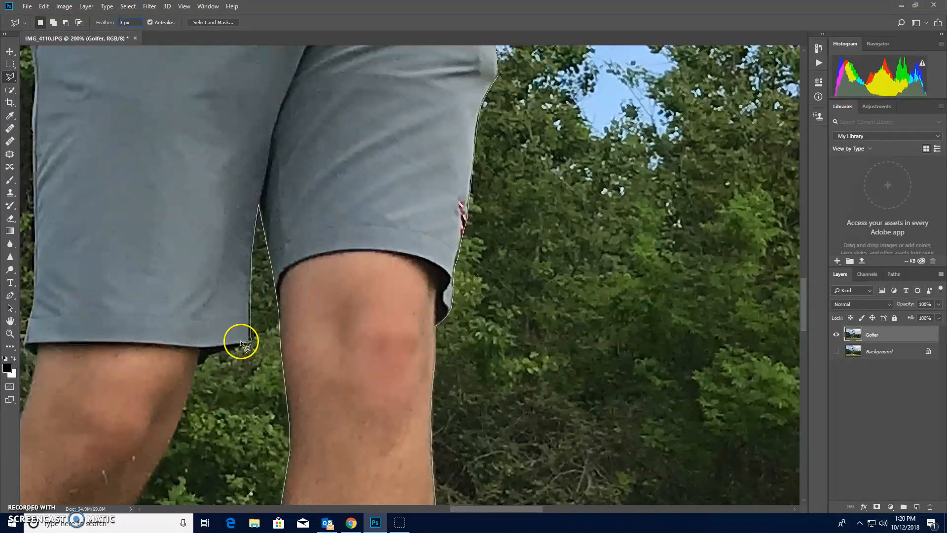
{"action": "left_click", "coordinate": [242, 348]}
Trace the inner edge of the bent leg from the shorts hem down past the knee and calf
{"action": "scroll", "coordinate": [182, 418], "scroll_direction": "down", "scroll_amount": 5}
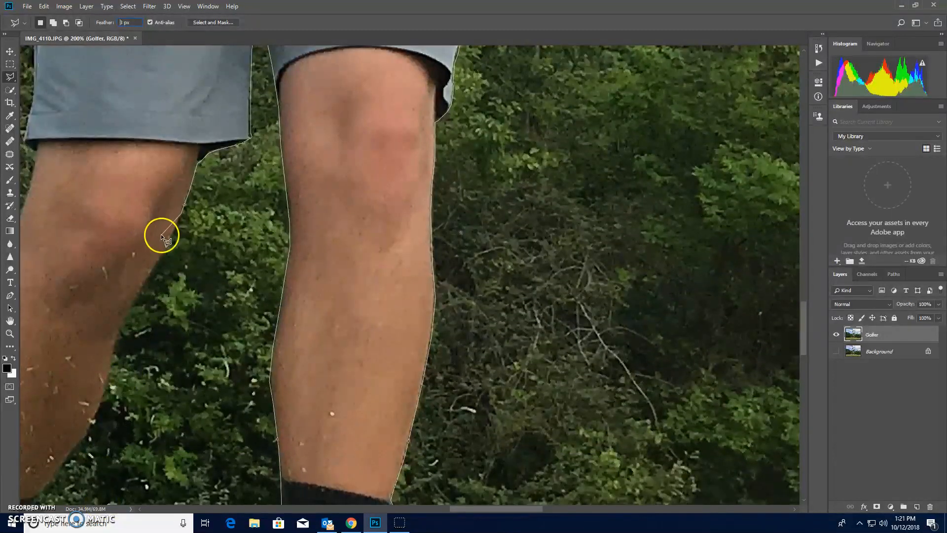
{"action": "left_click", "coordinate": [167, 245]}
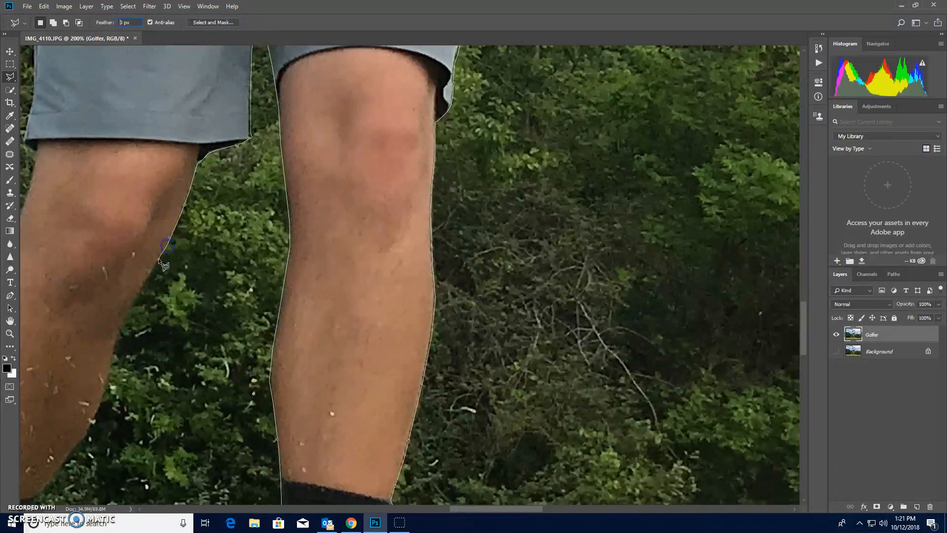
{"action": "left_click", "coordinate": [142, 282]}
{"action": "left_click", "coordinate": [123, 317]}
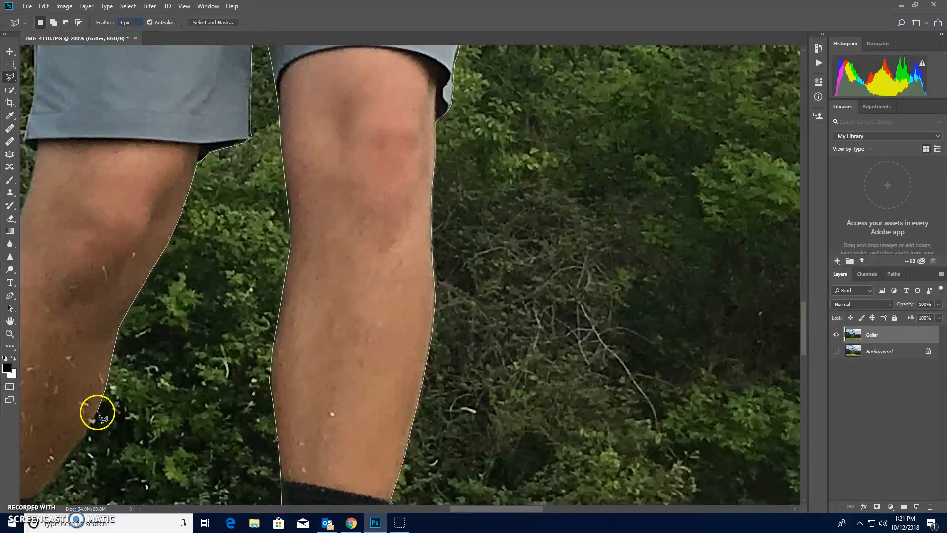
{"action": "left_click", "coordinate": [83, 438]}
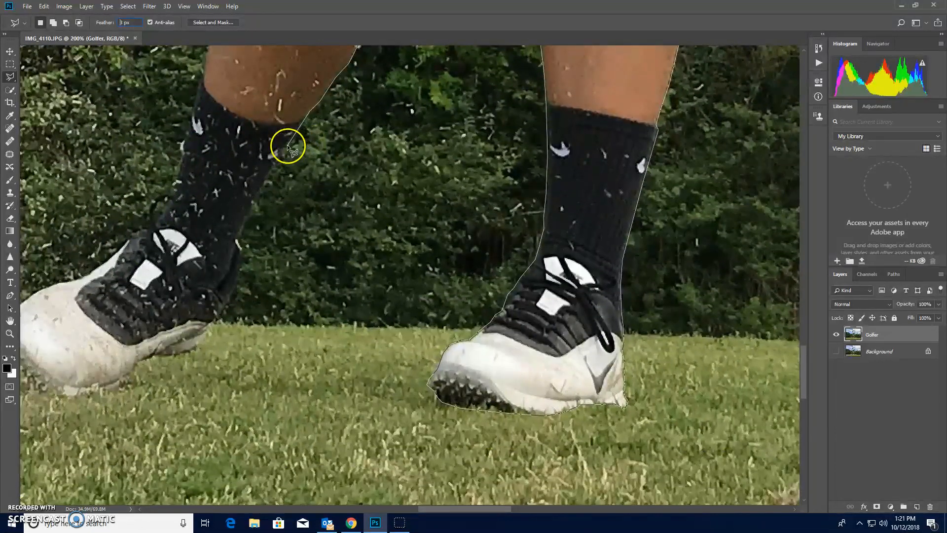
Trace down the back of the bent leg's sock and around the shoe's heel and sole toward the toe
{"action": "left_click", "coordinate": [288, 146]}
{"action": "left_click", "coordinate": [244, 225]}
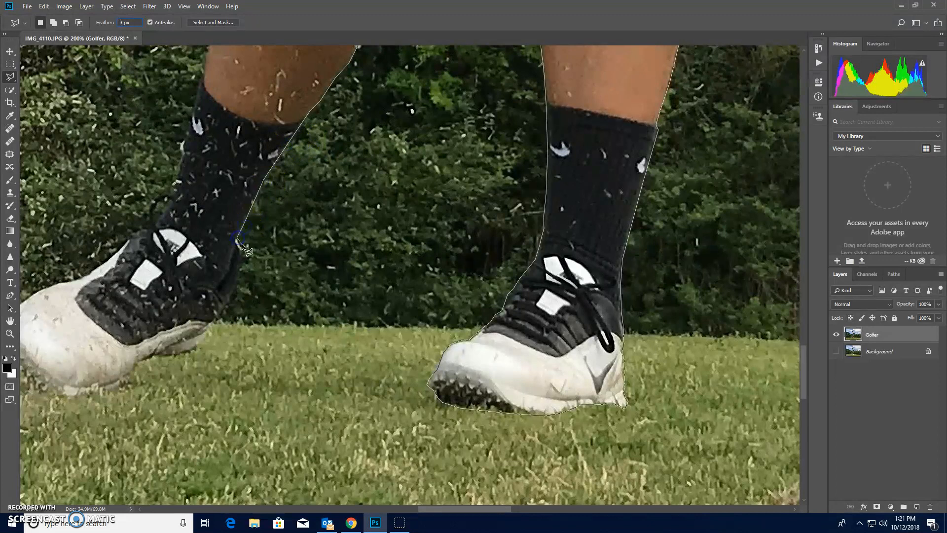
{"action": "left_click", "coordinate": [242, 265]}
{"action": "left_click", "coordinate": [232, 299]}
{"action": "left_click_drag", "start_coordinate": [35, 395], "coordinate": [226, 371]}
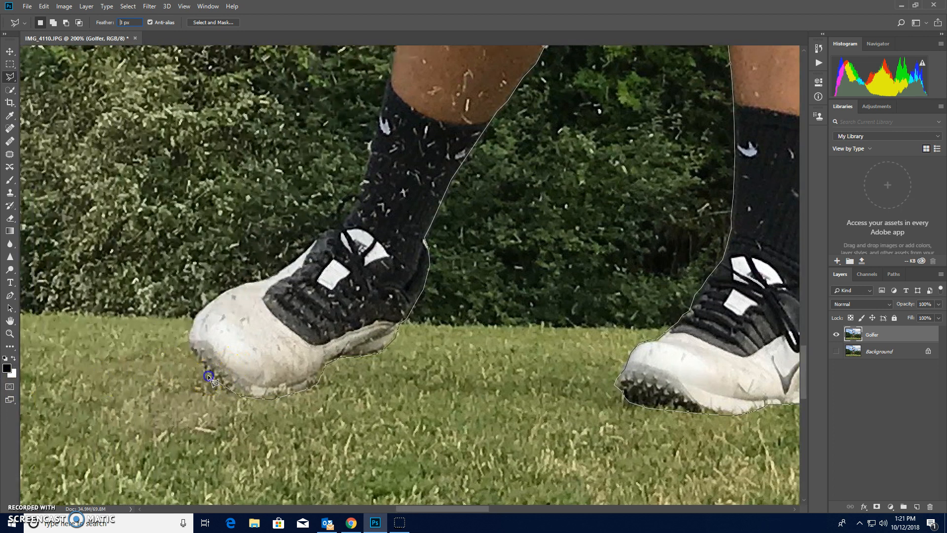
Trace around the toe and over the top of the bent leg's shoe to the sock
{"action": "left_click", "coordinate": [187, 339]}
{"action": "left_click", "coordinate": [193, 316]}
{"action": "left_click", "coordinate": [219, 295]}
{"action": "left_click", "coordinate": [275, 273]}
{"action": "left_click", "coordinate": [311, 245]}
{"action": "left_click", "coordinate": [321, 232]}
{"action": "left_click", "coordinate": [345, 225]}
Trace up the front edge of the bent leg's sock to its top
{"action": "left_click", "coordinate": [353, 209]}
{"action": "left_click", "coordinate": [368, 164]}
{"action": "left_click", "coordinate": [369, 132]}
{"action": "left_click", "coordinate": [385, 82]}
Trace the front edge of the bent leg up the shin and knee toward the shorts
{"action": "mouse_move", "coordinate": [391, 72]}
{"action": "left_mouse_down"}
{"action": "mouse_move", "coordinate": [408, 4]}
{"action": "mouse_move", "coordinate": [388, 285]}
{"action": "left_mouse_up"}
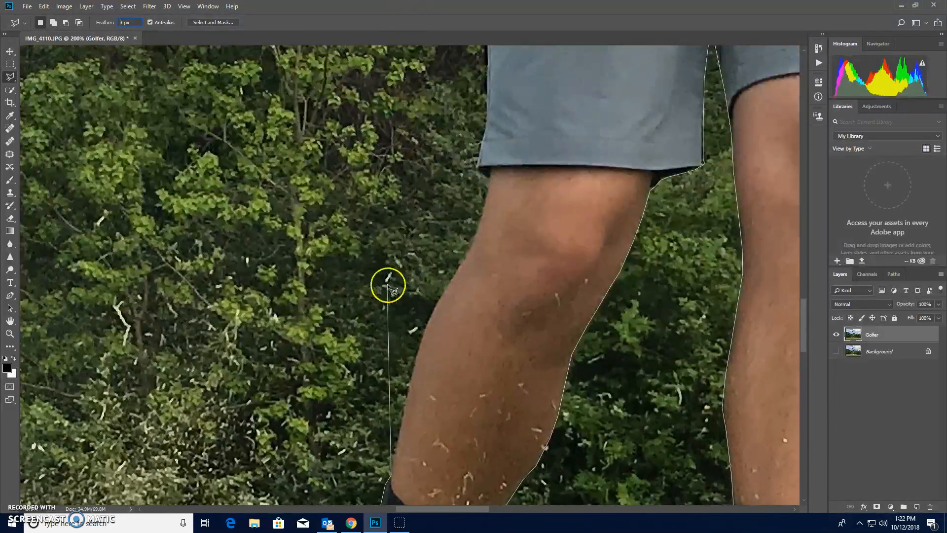
{"action": "left_click", "coordinate": [400, 430]}
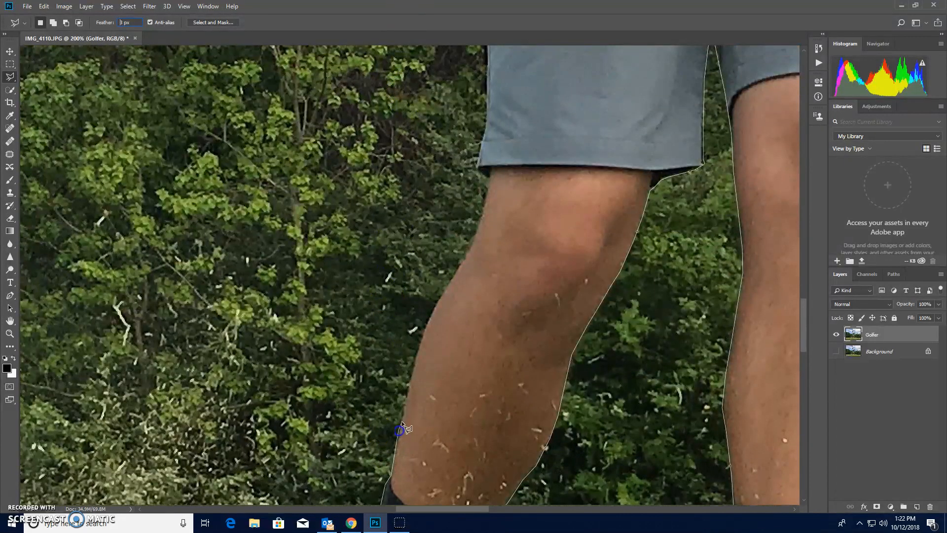
{"action": "left_click", "coordinate": [408, 384]}
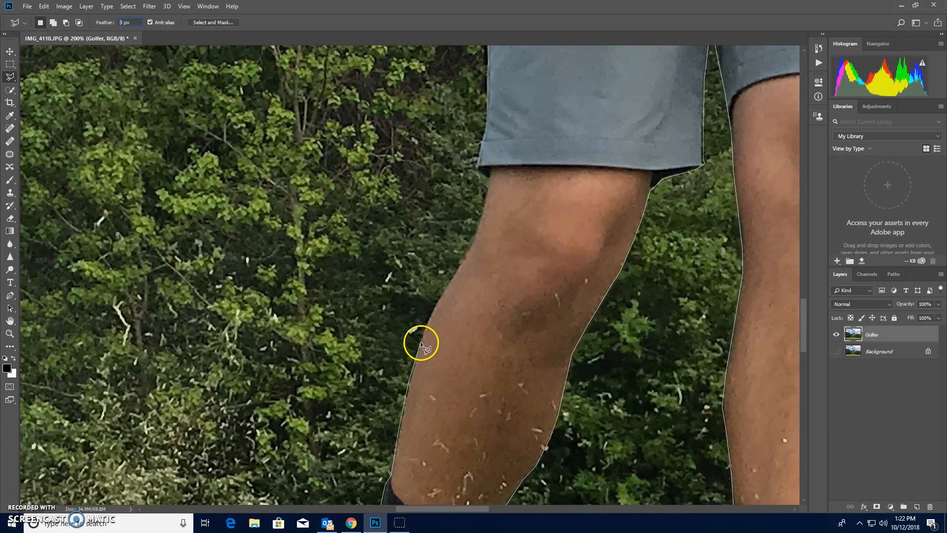
{"action": "left_click", "coordinate": [429, 313]}
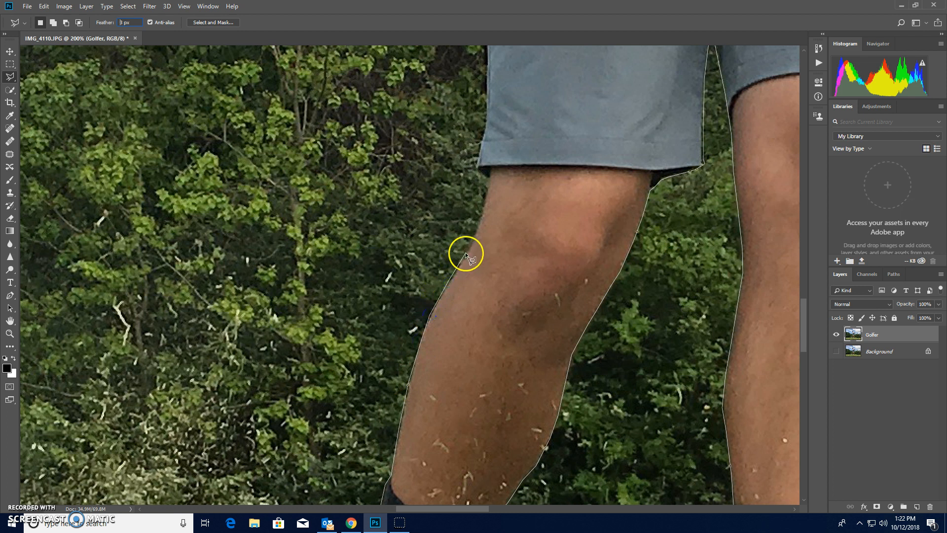
{"action": "left_click", "coordinate": [475, 227]}
Trace around the corner of the shorts' hem and up the outer edge of the shorts to the belt
{"action": "left_click", "coordinate": [476, 165]}
{"action": "left_click", "coordinate": [481, 141]}
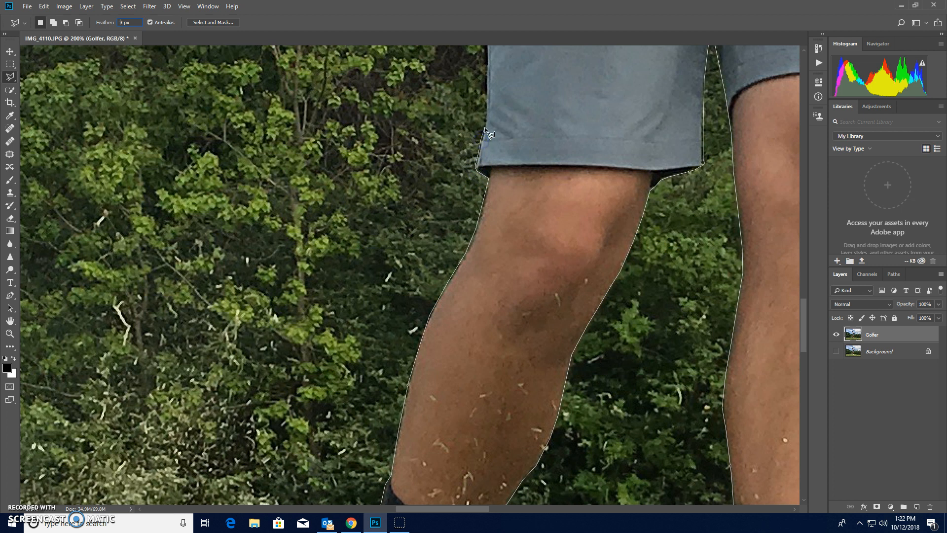
{"action": "left_click", "coordinate": [487, 81]}
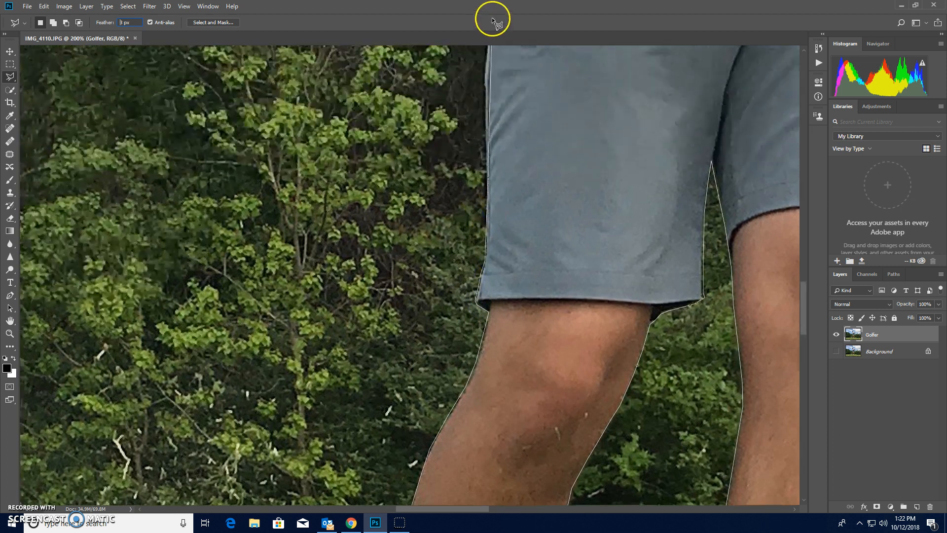
{"action": "left_click_drag", "start_coordinate": [487, 249], "coordinate": [485, 186]}
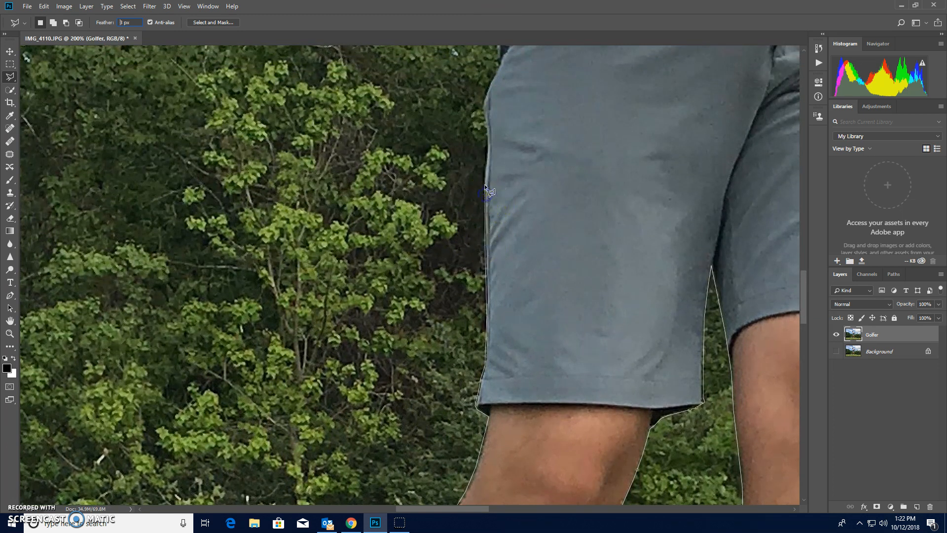
{"action": "mouse_move", "coordinate": [487, 150]}
{"action": "left_mouse_down"}
{"action": "mouse_move", "coordinate": [484, 94]}
{"action": "mouse_move", "coordinate": [511, 24]}
{"action": "mouse_move", "coordinate": [483, 291]}
{"action": "mouse_move", "coordinate": [498, 273]}
{"action": "mouse_move", "coordinate": [503, 200]}
{"action": "mouse_move", "coordinate": [483, 214]}
{"action": "mouse_move", "coordinate": [505, 210]}
{"action": "mouse_move", "coordinate": [506, 160]}
{"action": "left_mouse_up"}
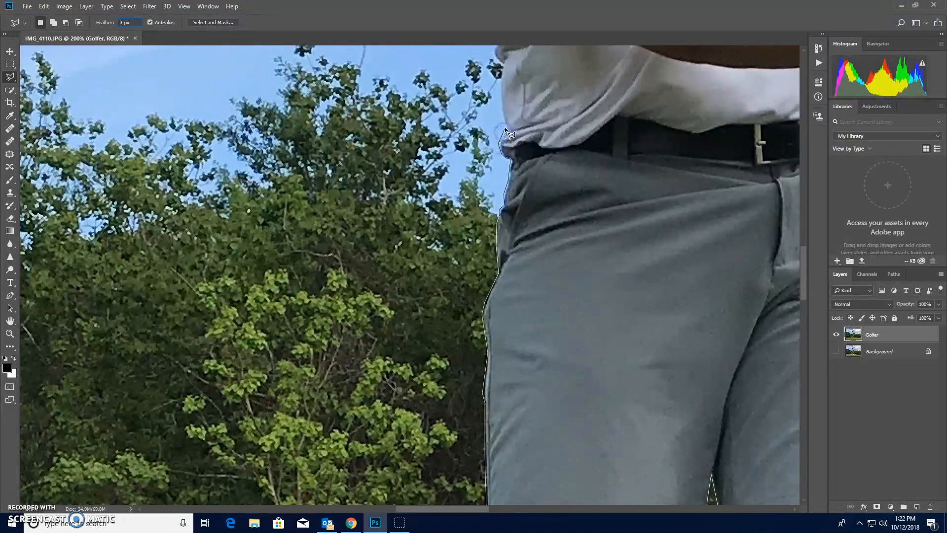
Trace up the side of the shirt above the belt and around the outer edge of the sleeve
{"action": "mouse_move", "coordinate": [506, 126]}
{"action": "left_mouse_down"}
{"action": "mouse_move", "coordinate": [503, 65]}
{"action": "mouse_move", "coordinate": [463, 24]}
{"action": "mouse_move", "coordinate": [469, 229]}
{"action": "mouse_move", "coordinate": [492, 239]}
{"action": "mouse_move", "coordinate": [498, 229]}
{"action": "left_mouse_up"}
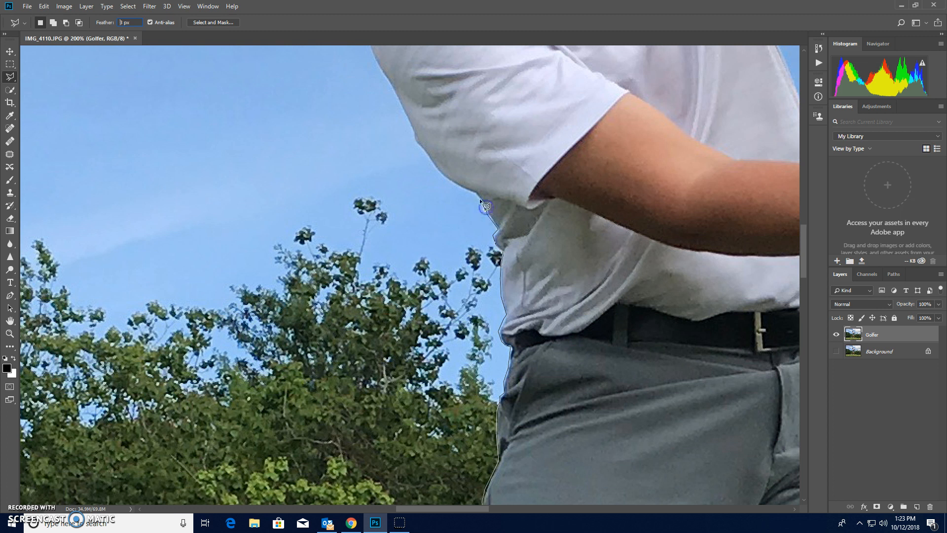
{"action": "left_click", "coordinate": [454, 184]}
{"action": "left_click", "coordinate": [413, 139]}
{"action": "left_click", "coordinate": [383, 86]}
{"action": "left_click", "coordinate": [381, 73]}
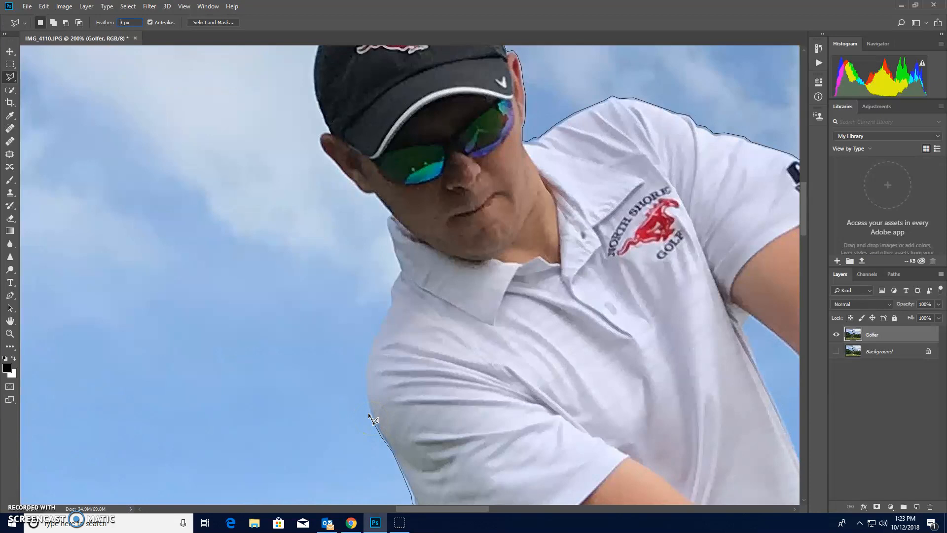
Trace over the shoulder, up the collar and along the jaw to the golfer's ear
{"action": "left_click", "coordinate": [365, 386]}
{"action": "left_click", "coordinate": [373, 337]}
{"action": "left_click", "coordinate": [392, 246]}
{"action": "left_click", "coordinate": [386, 218]}
{"action": "left_click", "coordinate": [374, 195]}
{"action": "left_click", "coordinate": [357, 193]}
{"action": "left_click", "coordinate": [345, 180]}
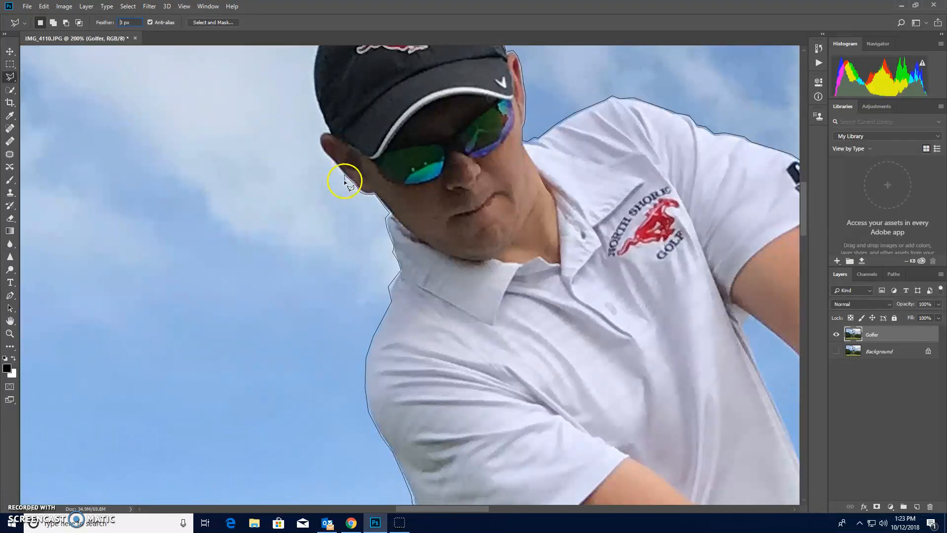
{"action": "left_click", "coordinate": [322, 151]}
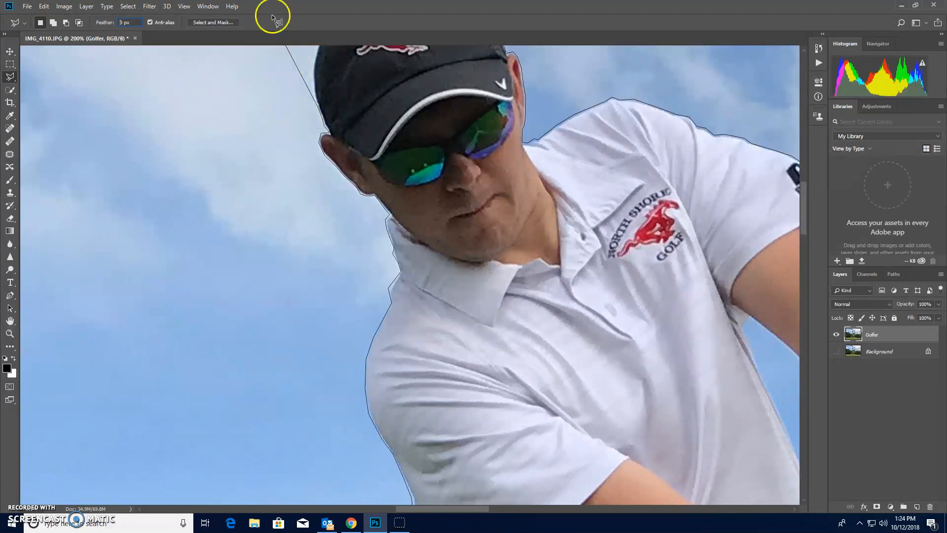
Trace up the side of the cap to its crown and close the outline at the starting point
{"action": "scroll", "coordinate": [272, 17], "scroll_direction": "up", "scroll_amount": 3}
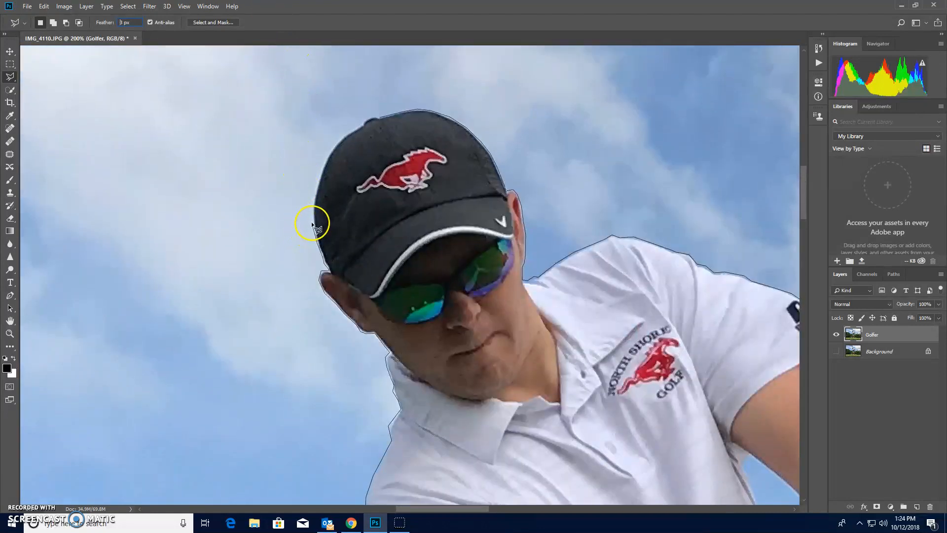
{"action": "left_click", "coordinate": [316, 190]}
{"action": "left_click", "coordinate": [321, 167]}
{"action": "left_click", "coordinate": [330, 147]}
{"action": "left_click", "coordinate": [346, 134]}
{"action": "left_click", "coordinate": [362, 124]}
{"action": "left_click", "coordinate": [369, 120]}
{"action": "left_click", "coordinate": [373, 116]}
{"action": "left_click", "coordinate": [376, 116]}
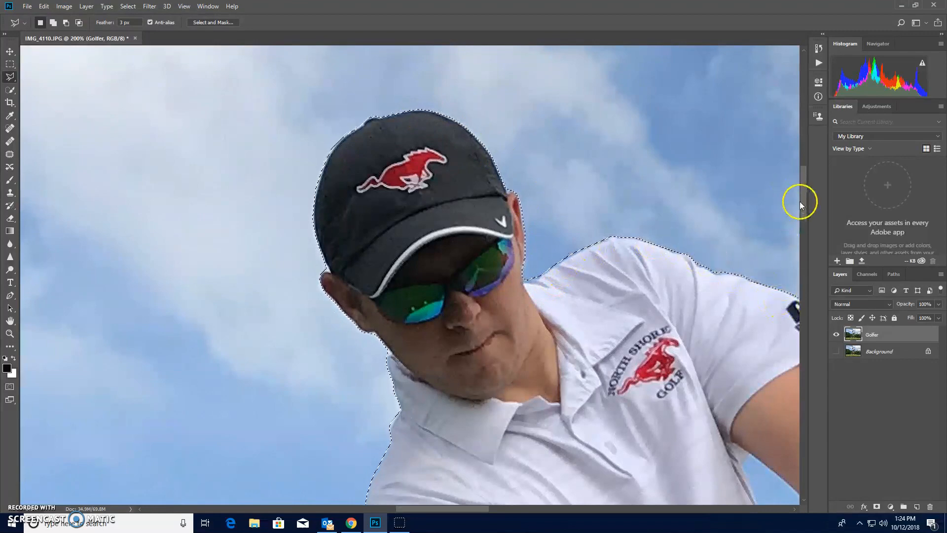
Examine the complete selection outline around the golfer and his club
{"action": "scroll", "coordinate": [810, 232], "scroll_direction": "down", "scroll_amount": 3}
{"action": "left_click_drag", "start_coordinate": [811, 232], "coordinate": [810, 196]}
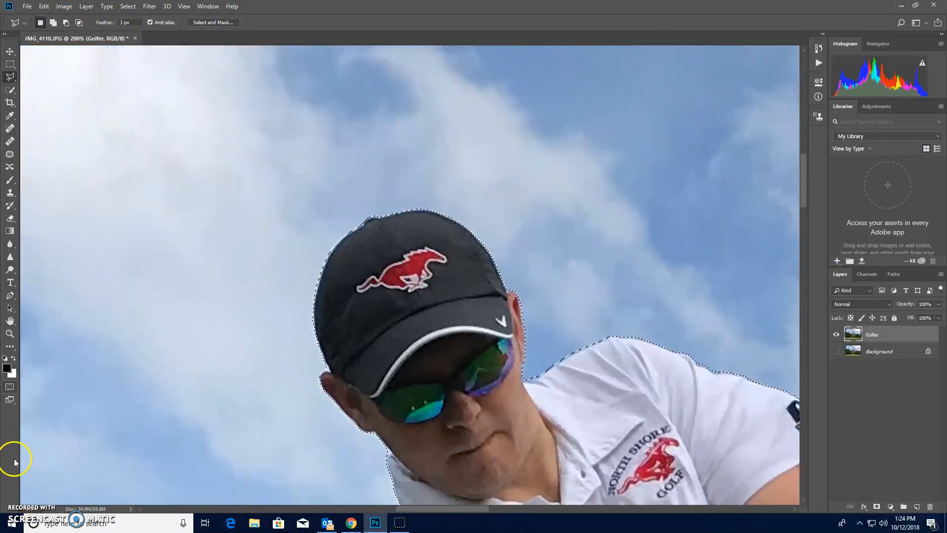
{"action": "left_click", "coordinate": [10, 333]}
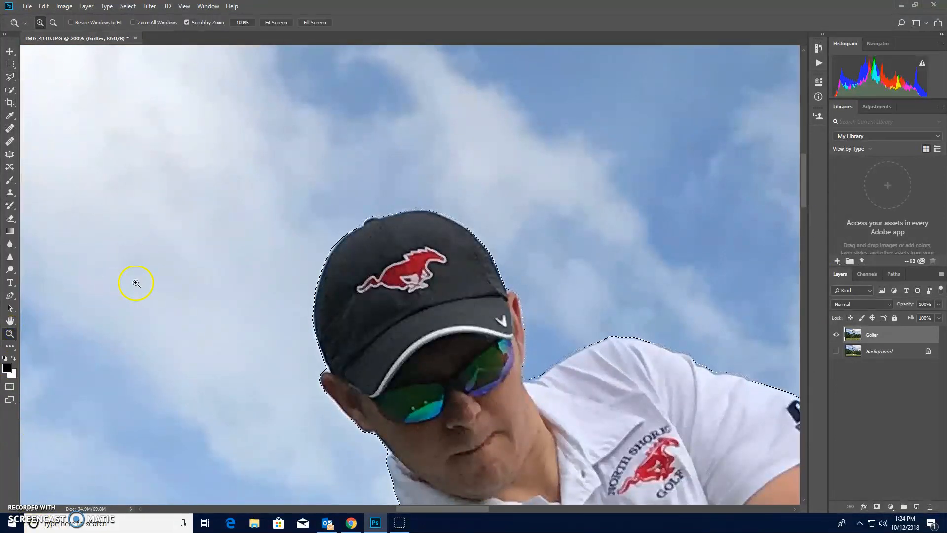
{"action": "key", "text": "alt"}
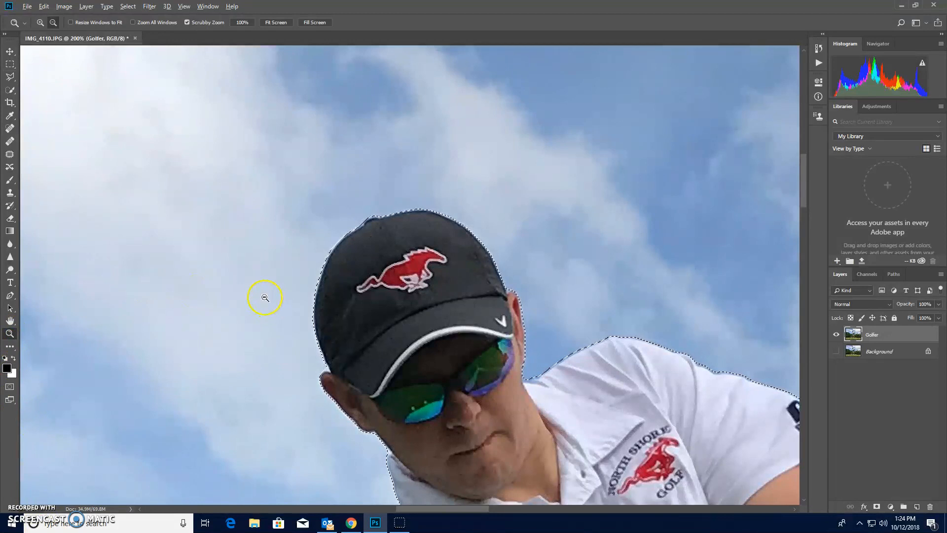
{"action": "left_click", "coordinate": [255, 259], "text": "alt"}
{"action": "left_click", "coordinate": [288, 372], "text": "alt"}
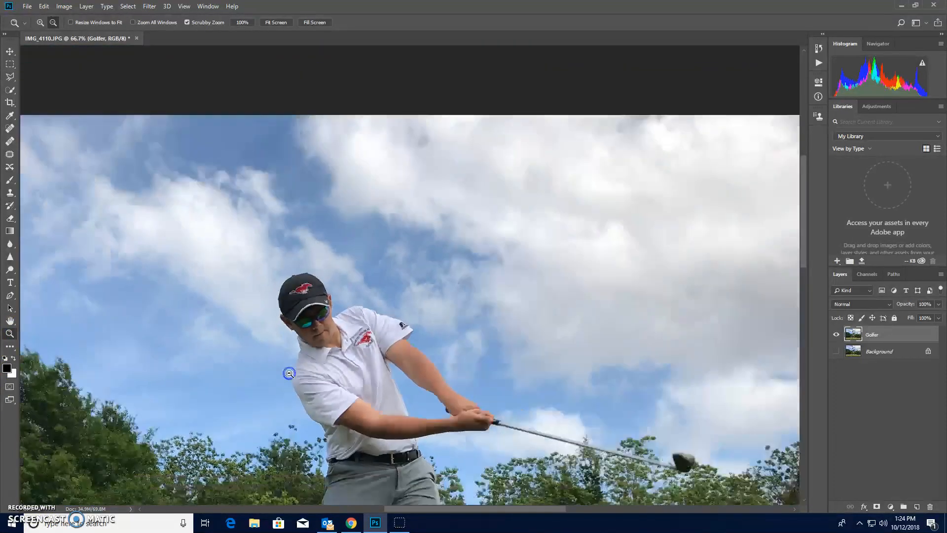
{"action": "left_click", "coordinate": [364, 434], "text": "alt"}
{"action": "scroll", "coordinate": [437, 400], "scroll_direction": "down", "scroll_amount": 5}
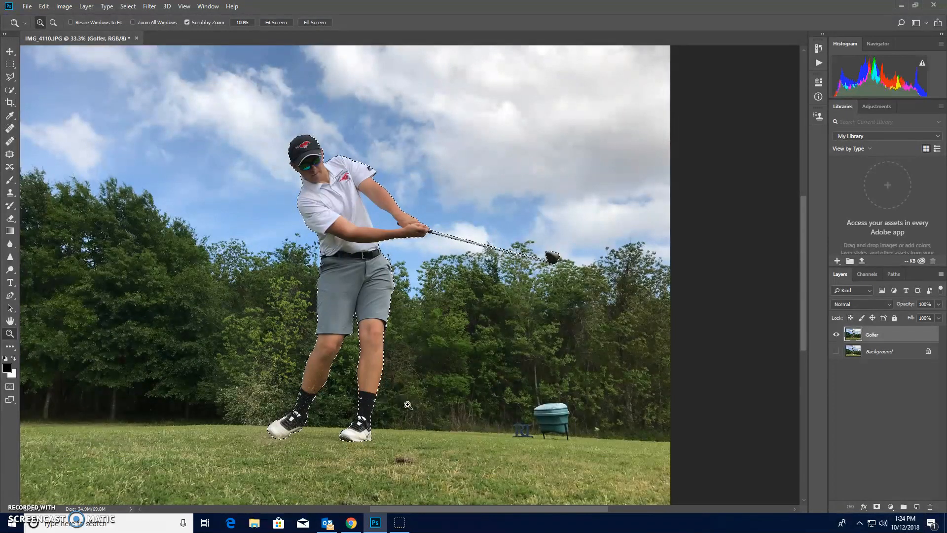
Try cutting the selected golfer out of the layer, and undo the cut
{"action": "left_click", "coordinate": [43, 7]}
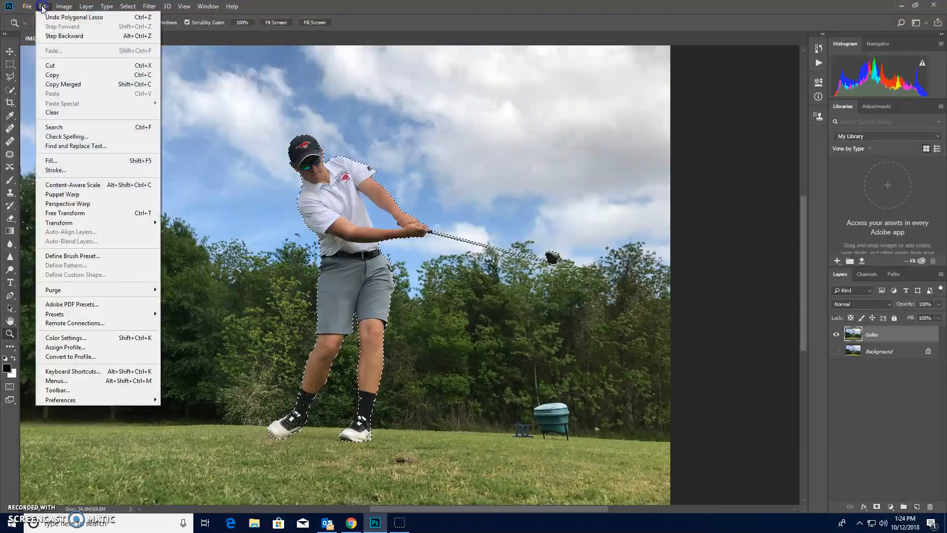
{"action": "left_click", "coordinate": [61, 64]}
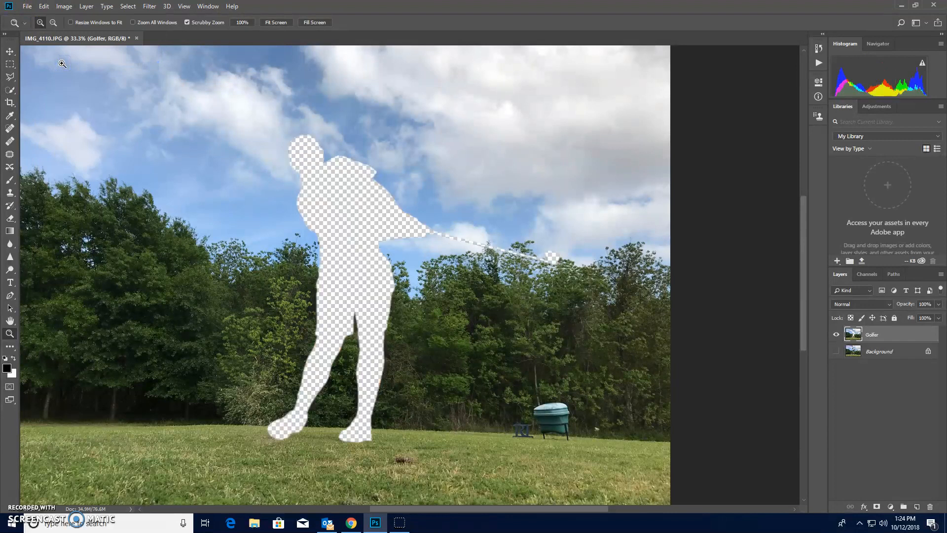
{"action": "left_click", "coordinate": [43, 7]}
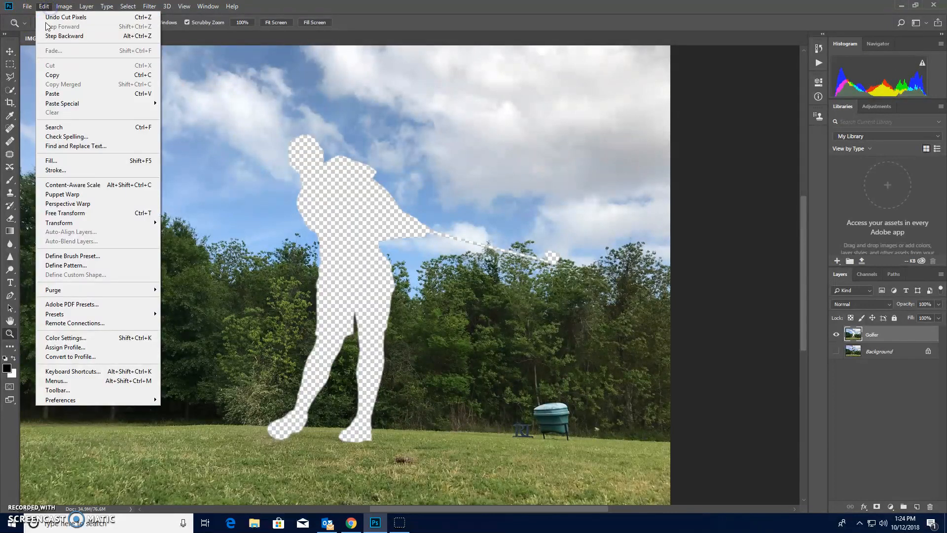
{"action": "left_click", "coordinate": [49, 17]}
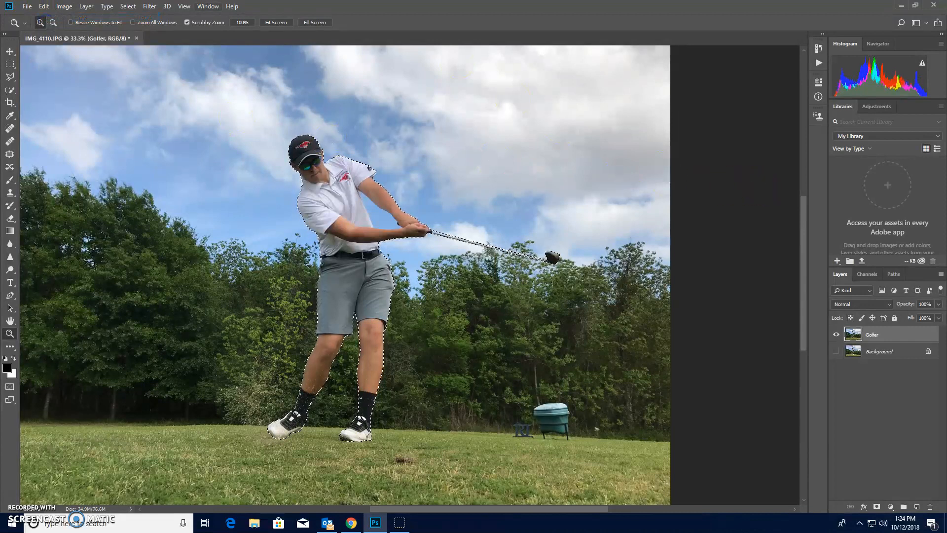
Invert the selection and cut the background away from around the golfer on the Golfer layer
{"action": "left_click", "coordinate": [124, 7]}
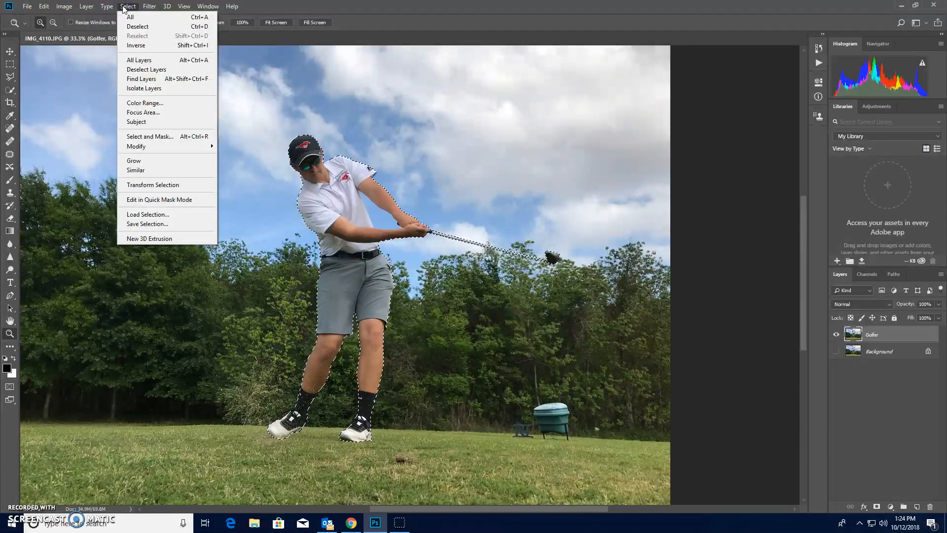
{"action": "left_click", "coordinate": [138, 47]}
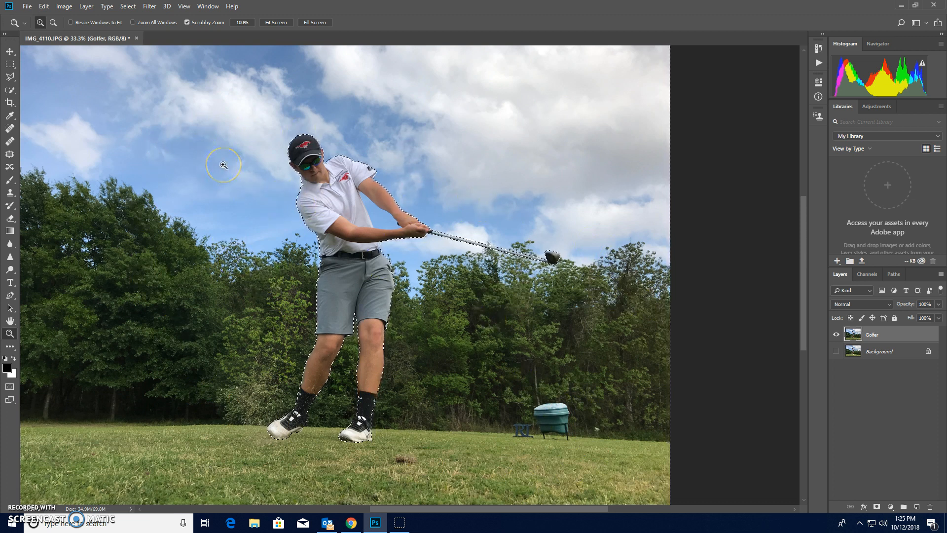
{"action": "left_click", "coordinate": [49, 6]}
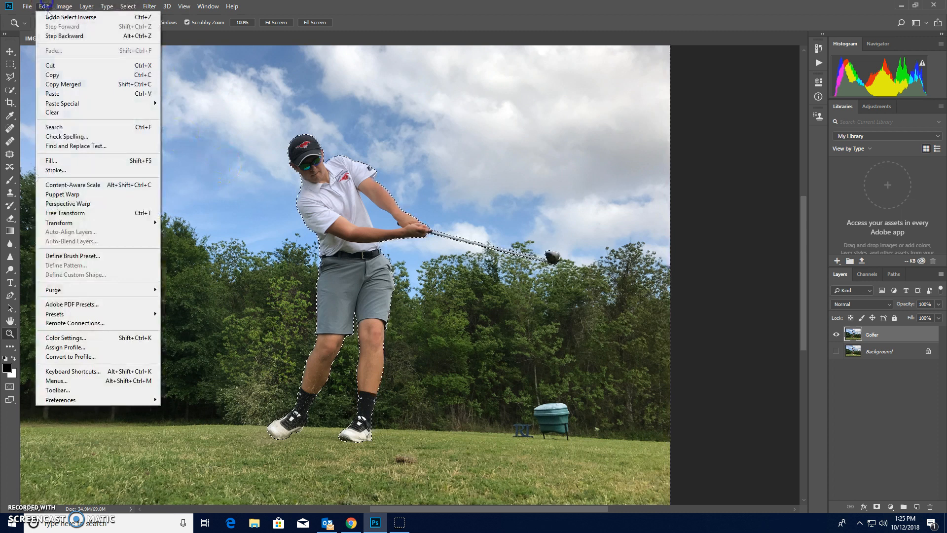
{"action": "left_click", "coordinate": [56, 66]}
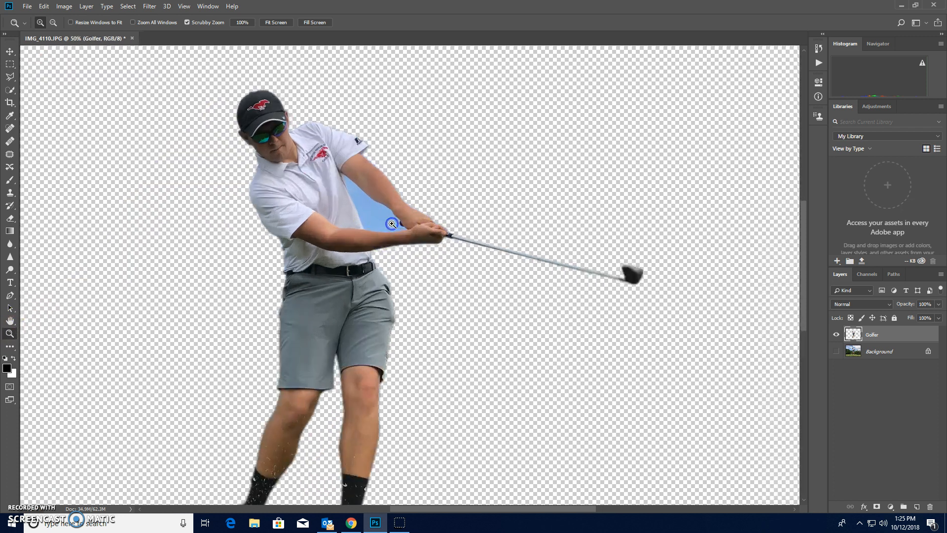
With the Polygonal Lasso, trace the leftover sky patch from the armpit along the extended arm to the grip and back along the other forearm
{"action": "left_click", "coordinate": [392, 223]}
{"action": "left_click", "coordinate": [375, 210]}
{"action": "left_click", "coordinate": [376, 209]}
{"action": "left_click", "coordinate": [345, 212]}
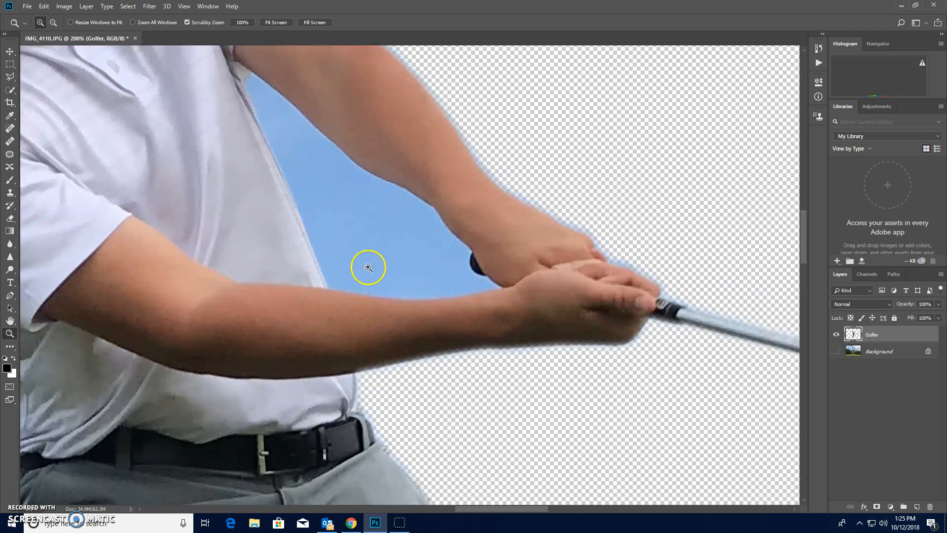
{"action": "scroll", "coordinate": [368, 266], "scroll_direction": "up", "scroll_amount": 2}
{"action": "left_click", "coordinate": [12, 77]}
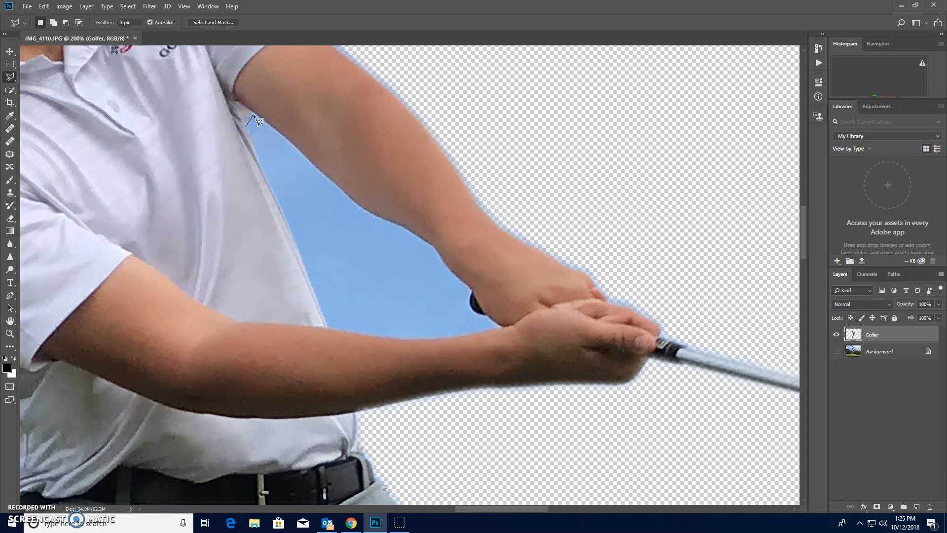
{"action": "left_click", "coordinate": [281, 133]}
{"action": "left_click", "coordinate": [309, 158]}
{"action": "left_click", "coordinate": [401, 338]}
{"action": "left_click", "coordinate": [373, 334]}
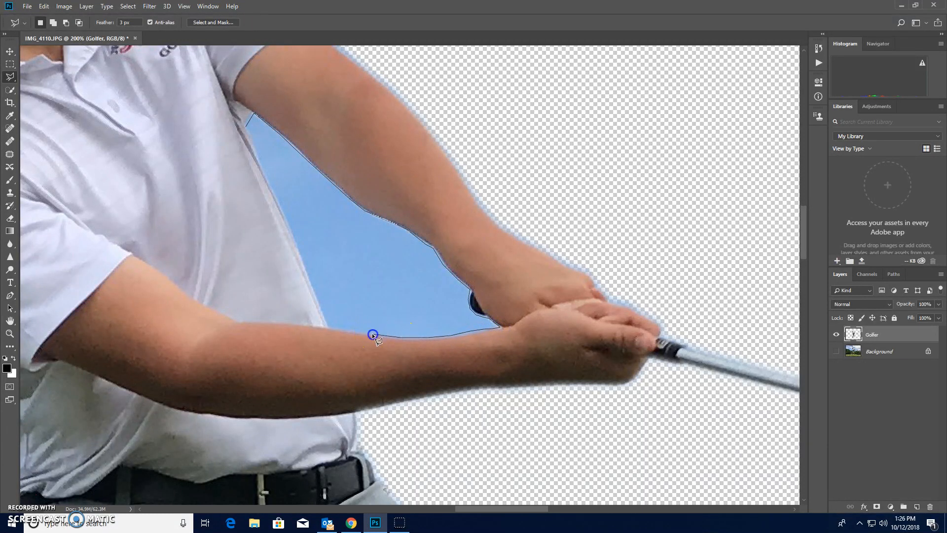
Close the sky patch outline up the shirt's edge to the armpit and cut the enclosed sky
{"action": "left_click", "coordinate": [328, 324]}
{"action": "left_click", "coordinate": [280, 206]}
{"action": "left_click", "coordinate": [245, 125]}
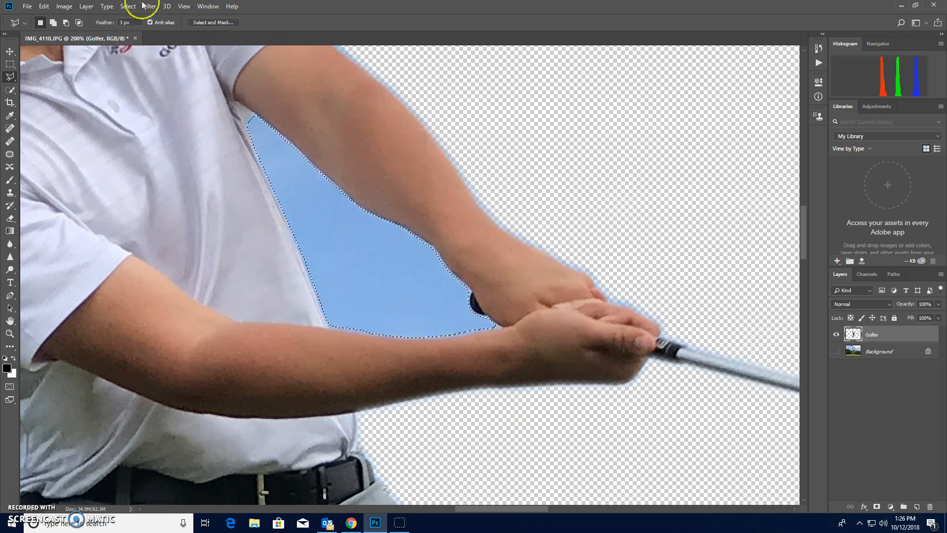
{"action": "left_click", "coordinate": [49, 7]}
{"action": "left_click", "coordinate": [67, 69]}
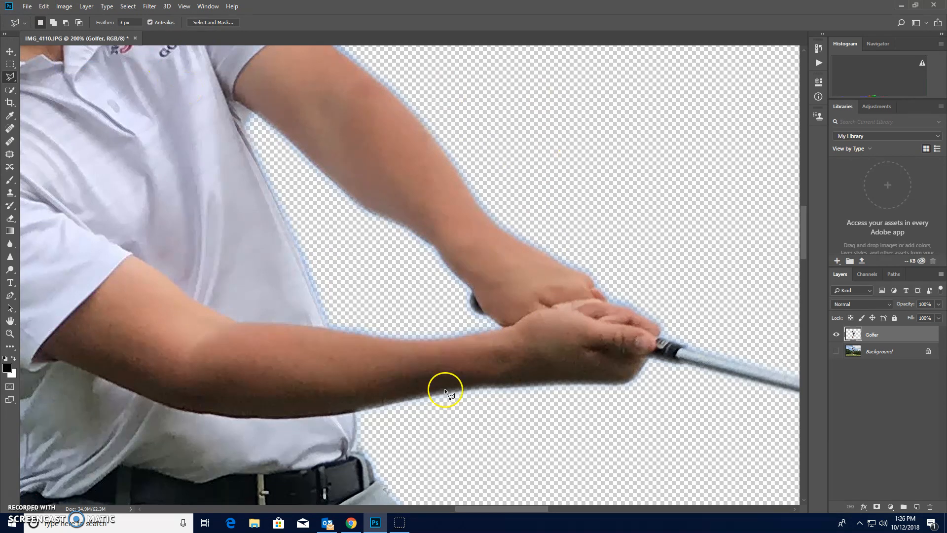
Start saving the finished golfer cutout as a new file in PNG format
{"action": "left_click", "coordinate": [10, 333]}
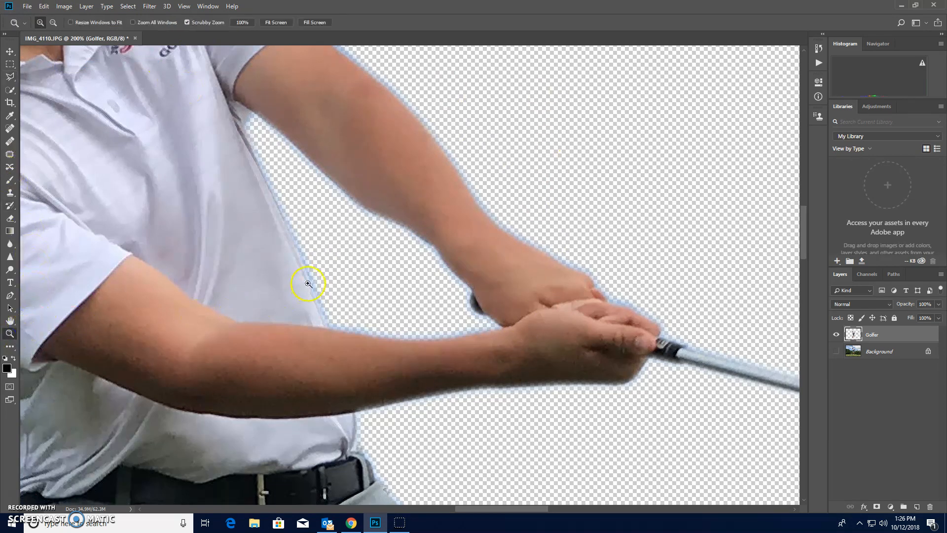
{"action": "left_click", "coordinate": [340, 290], "text": "alt"}
{"action": "left_click", "coordinate": [311, 284], "text": "alt"}
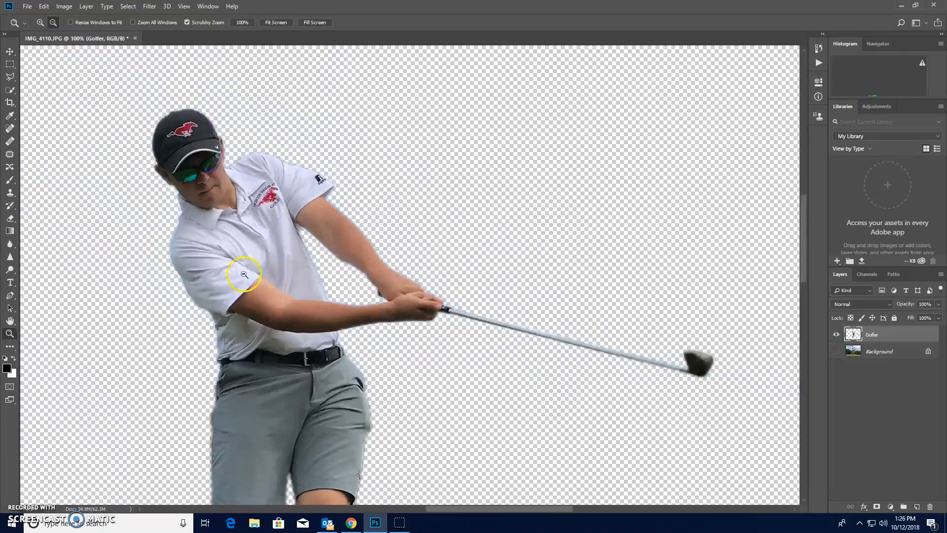
{"action": "left_click", "coordinate": [272, 302], "text": "alt"}
{"action": "left_click", "coordinate": [261, 381], "text": "alt"}
{"action": "left_click", "coordinate": [261, 381], "text": "alt"}
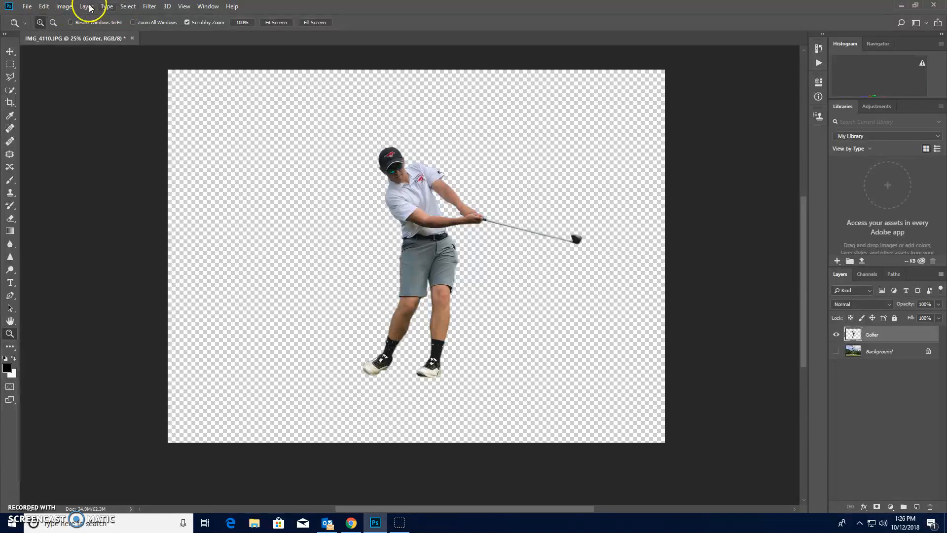
{"action": "left_click", "coordinate": [28, 7]}
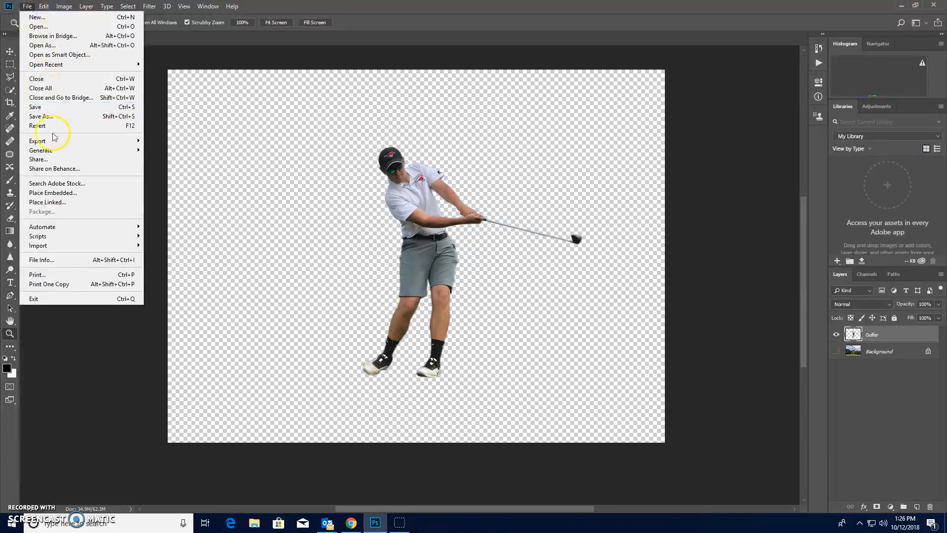
{"action": "left_click", "coordinate": [42, 117]}
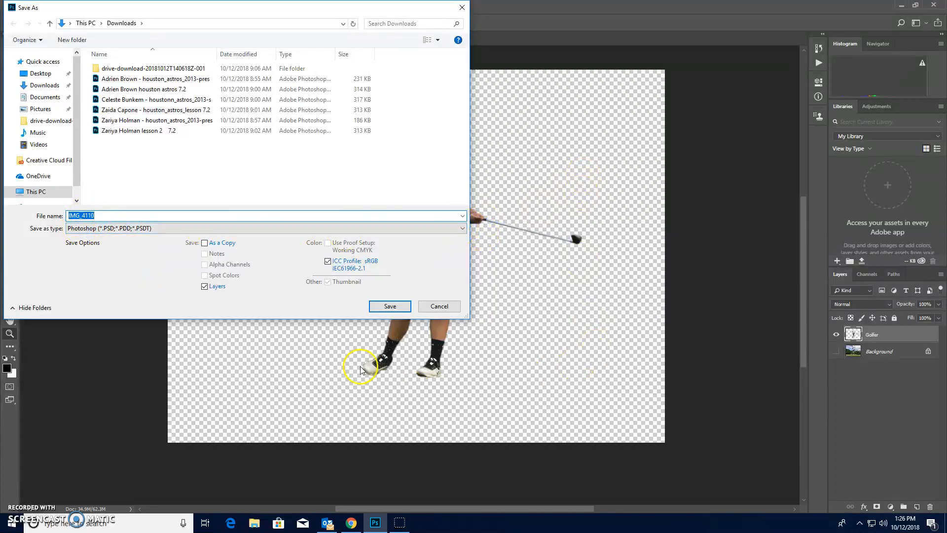
{"action": "left_click", "coordinate": [456, 231]}
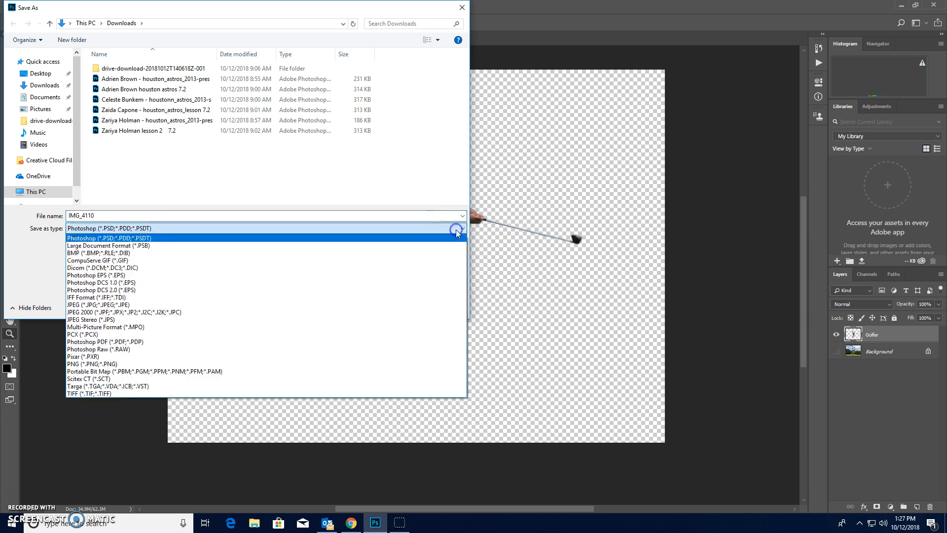
{"action": "left_click", "coordinate": [193, 365]}
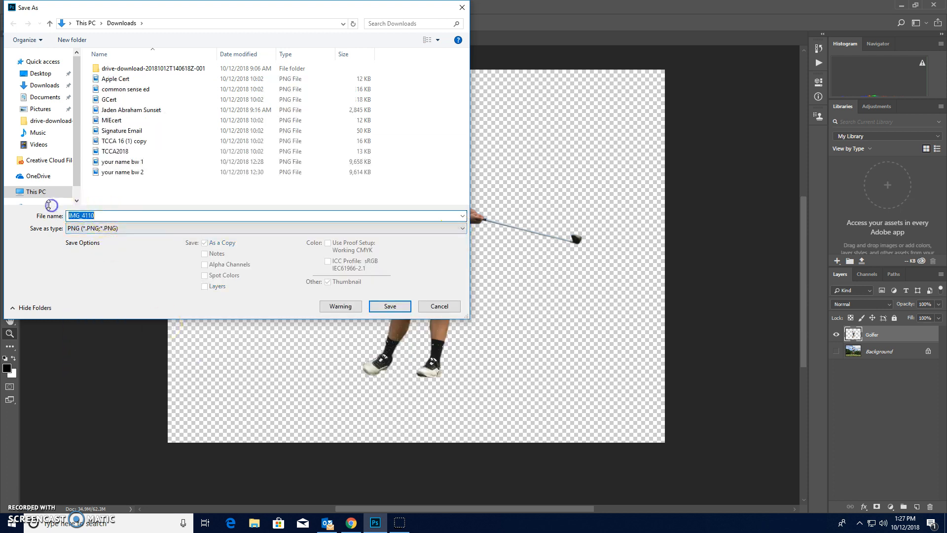
Name the file "your name golfer cutout" and save it in Downloads with the large file size (fastest saving) option
{"action": "type", "text": "your nam"}
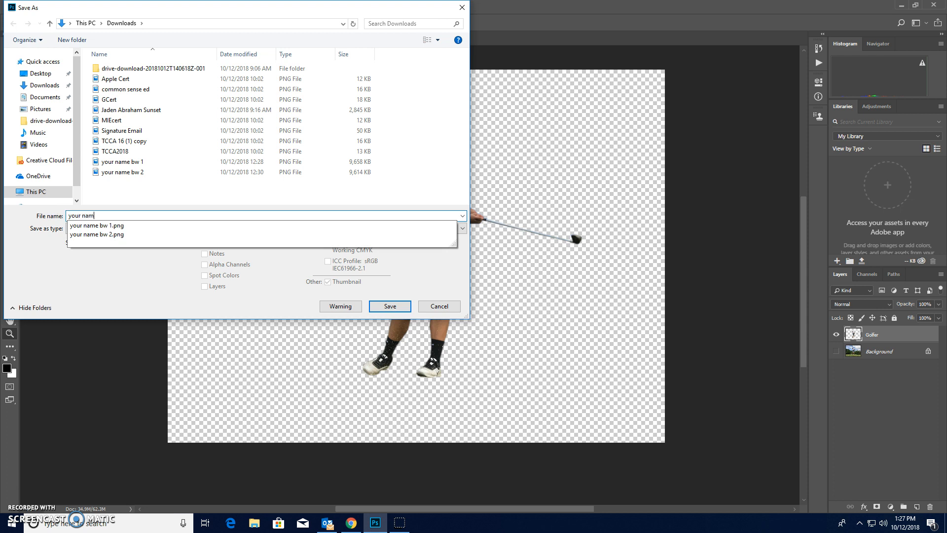
{"action": "type", "text": "e golfer cutout"}
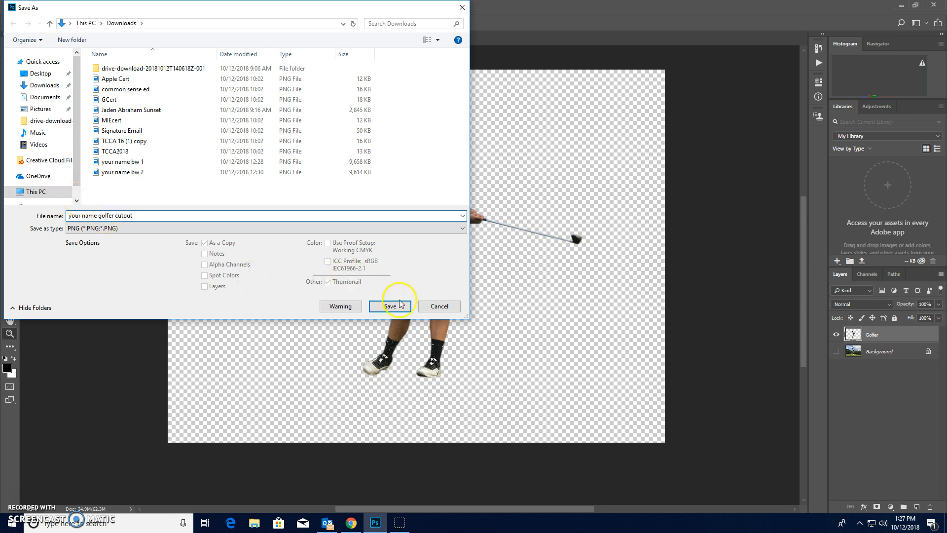
{"action": "left_click", "coordinate": [389, 306]}
{"action": "left_click", "coordinate": [542, 159]}
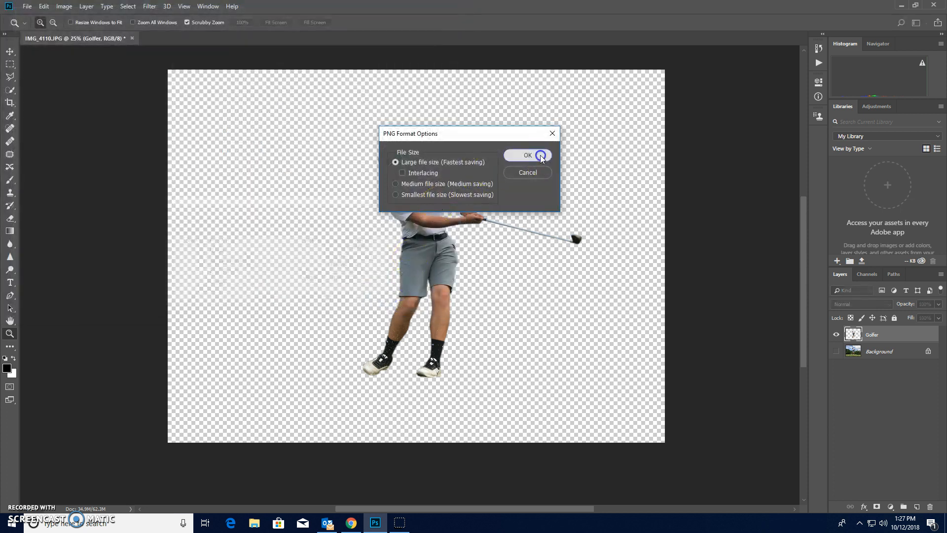